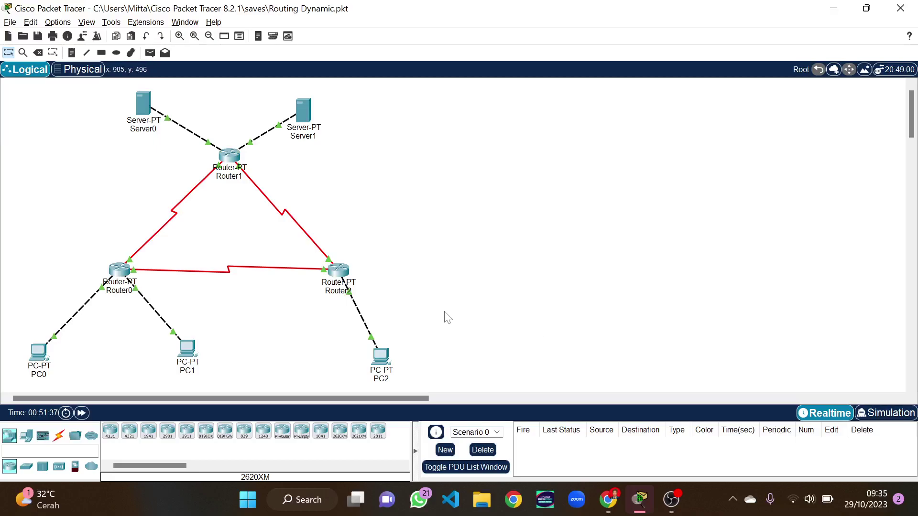
Add the networks 12.12.12.0, 13.13.13.0 and 192.168.1.0 to Router0's RIP routing
{"action": "left_click", "coordinate": [119, 274]}
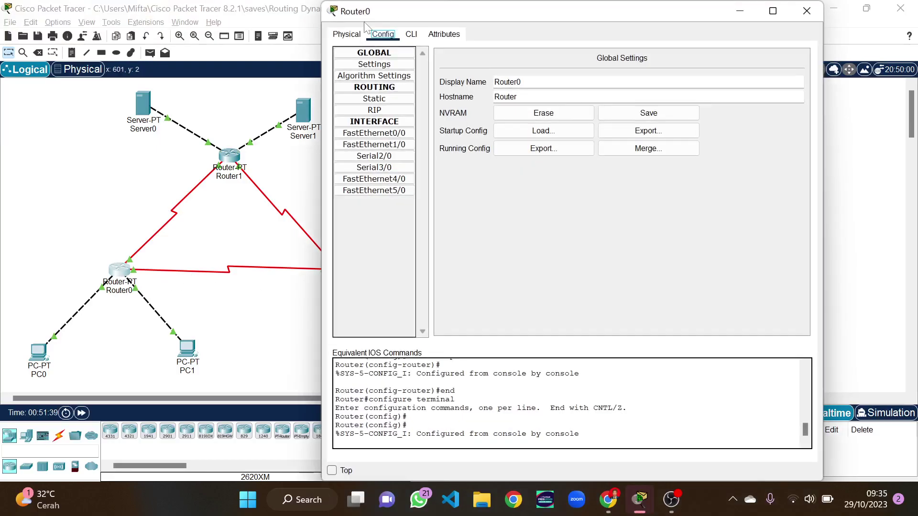
{"action": "left_click_drag", "start_coordinate": [682, 19], "coordinate": [745, 22]}
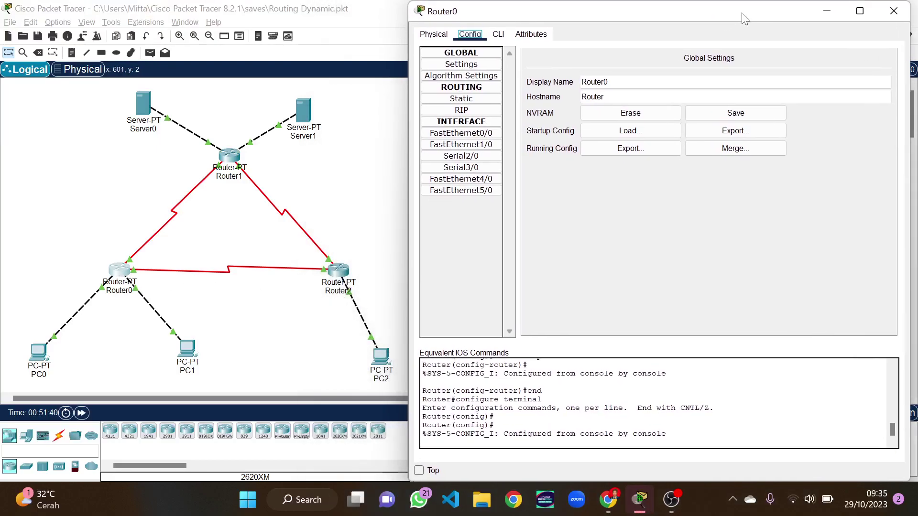
{"action": "left_click", "coordinate": [459, 100]}
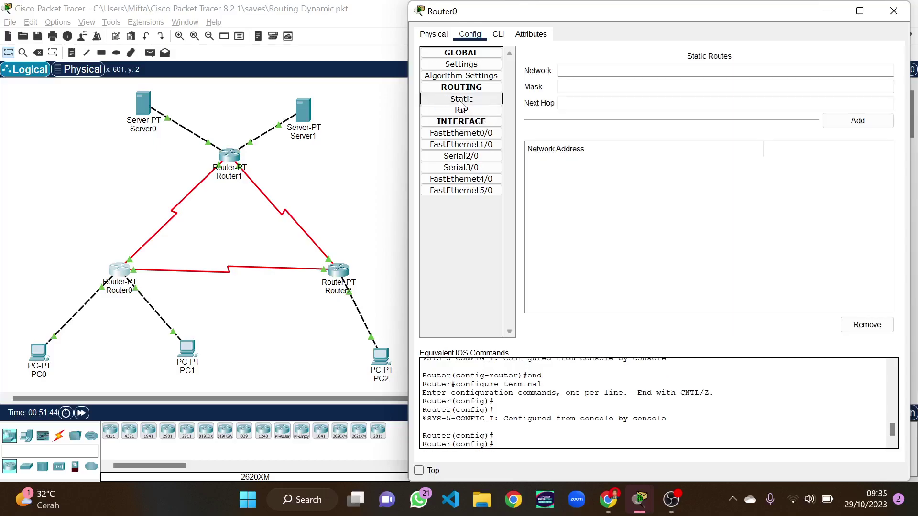
{"action": "left_click", "coordinate": [463, 111]}
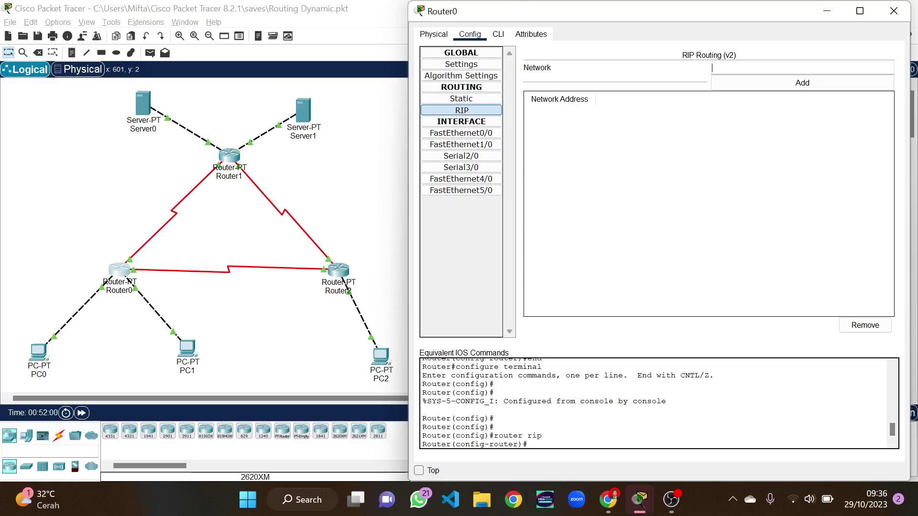
{"action": "type", "text": "12.12.12.0"}
{"action": "left_click", "coordinate": [814, 86]}
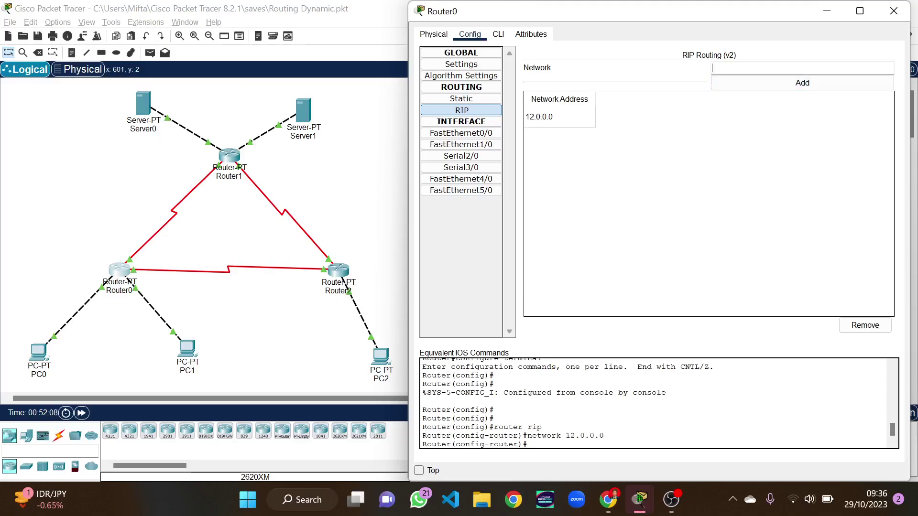
{"action": "type", "text": "13.13.13.0"}
{"action": "left_click", "coordinate": [803, 82]}
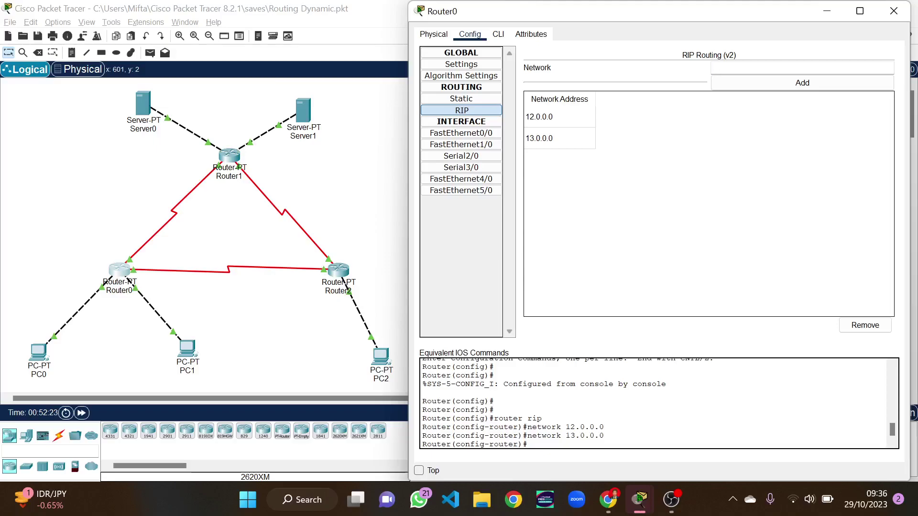
{"action": "type", "text": "192.168.1.0"}
{"action": "left_click", "coordinate": [759, 86]}
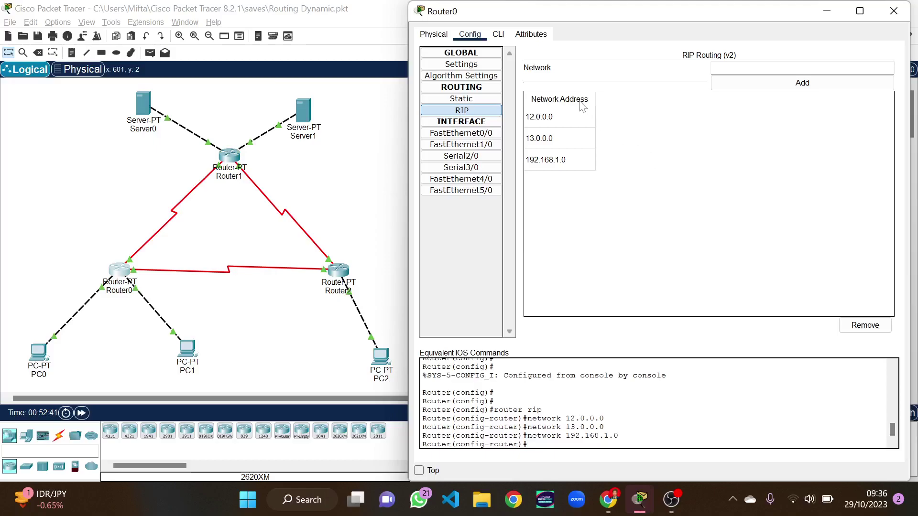
Disable automatic summarization with no auto-summary and set RIP to version 2 in Router0's command line
{"action": "left_click", "coordinate": [498, 34]}
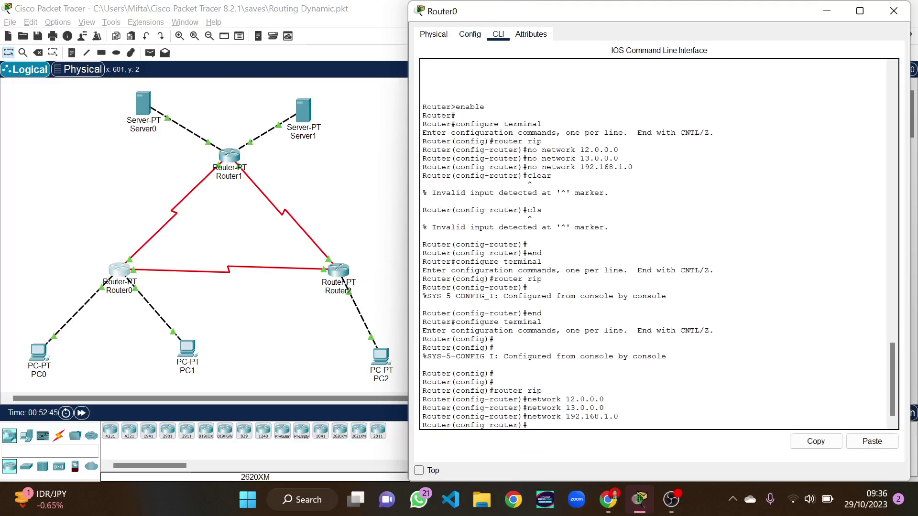
{"action": "type", "text": "no aut"}
{"action": "key", "text": "Tab"}
{"action": "key", "text": "Return"}
{"action": "type", "text": "verison"}
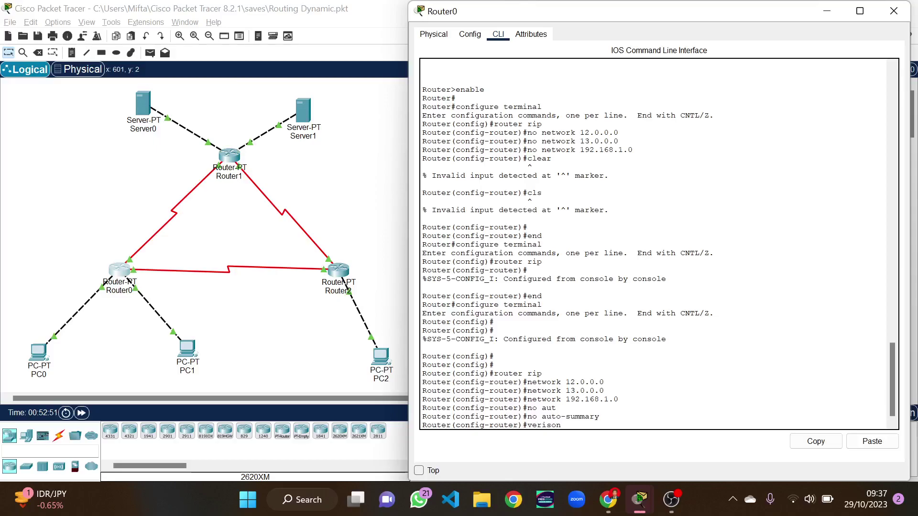
{"action": "key", "text": "BackSpace"}
{"action": "key", "text": "BackSpace"}
{"action": "key", "text": "BackSpace"}
{"action": "key", "text": "BackSpace"}
{"action": "type", "text": "sion 2"}
{"action": "key", "text": "Return"}
Save Router0's running configuration to NVRAM and close its configuration window
{"action": "left_click", "coordinate": [475, 39]}
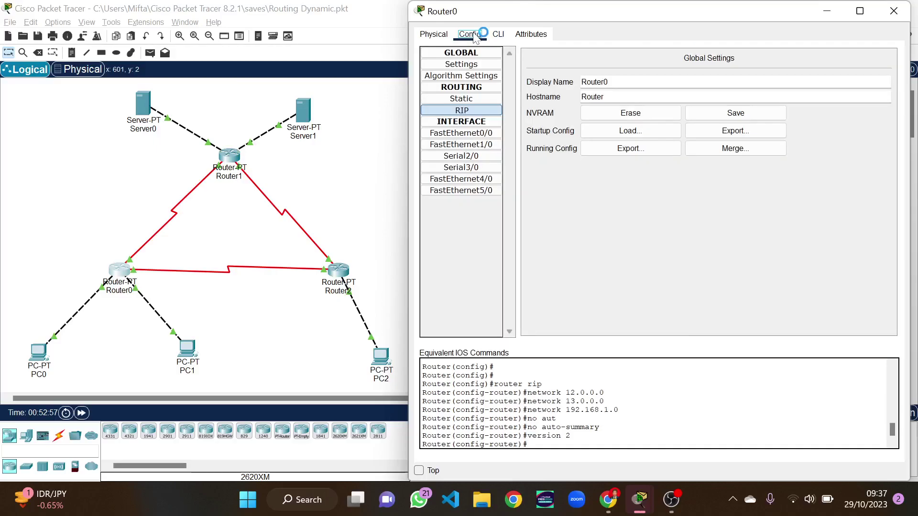
{"action": "left_click", "coordinate": [470, 67]}
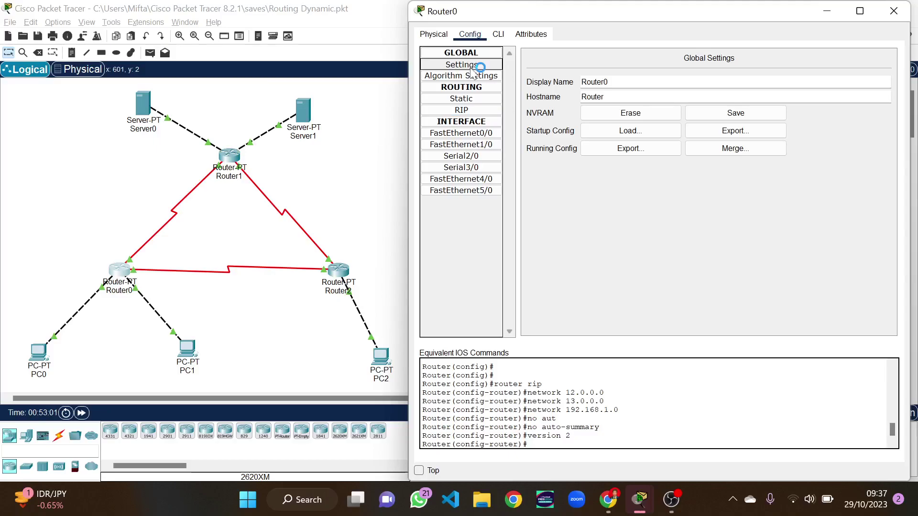
{"action": "left_click", "coordinate": [716, 118]}
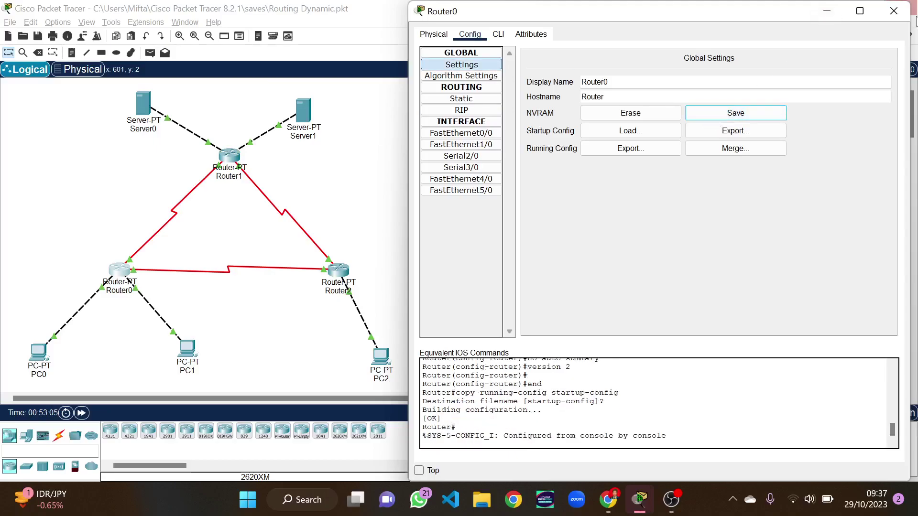
{"action": "left_click", "coordinate": [893, 11]}
Add the networks 12.12.12.0, 23.23.23.0 and 192.168.1.128 to Router2's RIP routing
{"action": "left_click", "coordinate": [340, 271]}
{"action": "left_click", "coordinate": [388, 98]}
{"action": "left_click", "coordinate": [388, 111]}
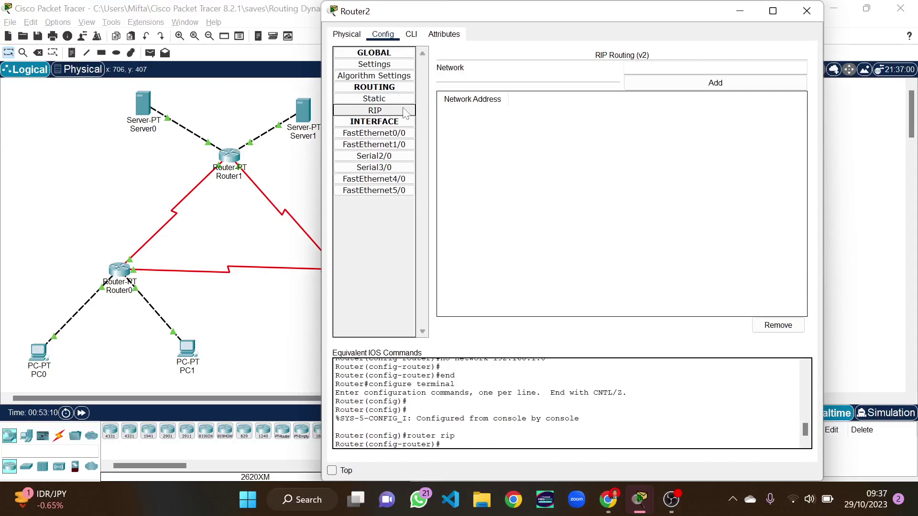
{"action": "left_click_drag", "start_coordinate": [698, 10], "coordinate": [788, 11]}
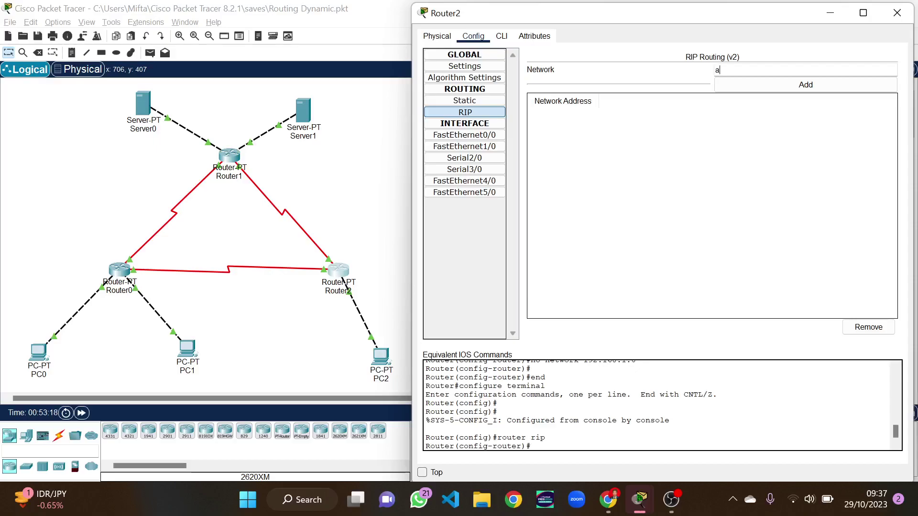
{"action": "type", "text": "12.12.12.0"}
{"action": "left_click", "coordinate": [808, 85]}
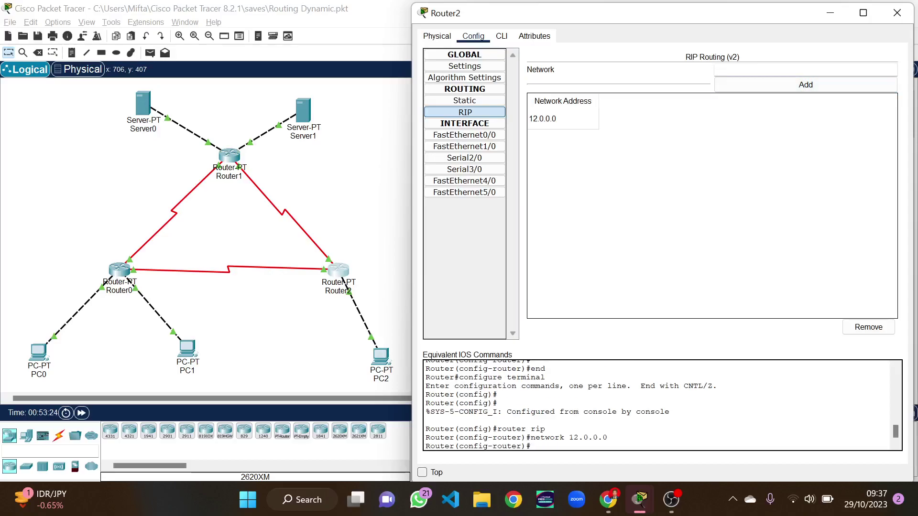
{"action": "type", "text": "23.23.23.0"}
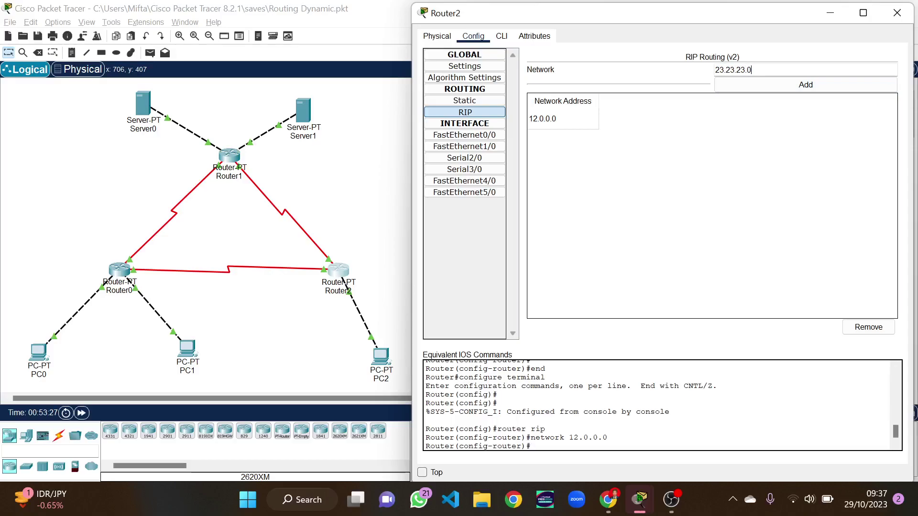
{"action": "left_click", "coordinate": [781, 89]}
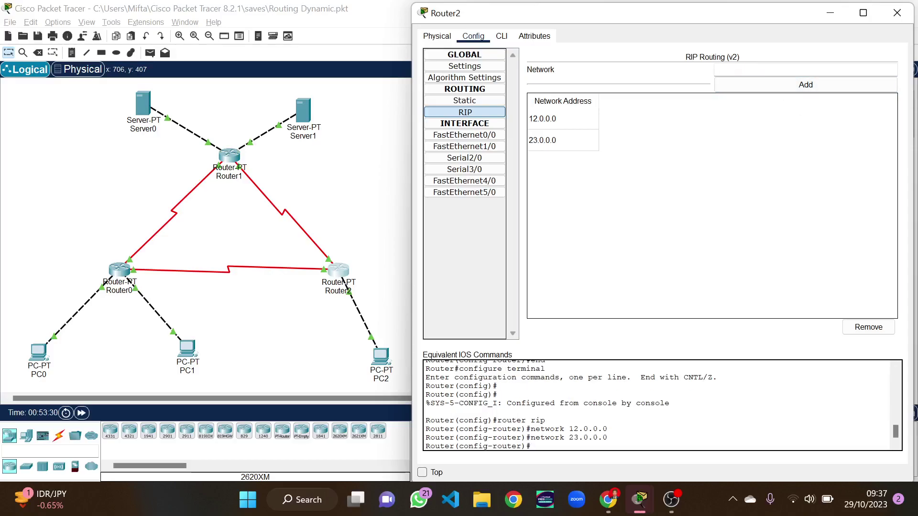
{"action": "type", "text": "192.168.1.2"}
{"action": "key", "text": "BackSpace"}
{"action": "type", "text": "128"}
{"action": "left_click", "coordinate": [799, 88]}
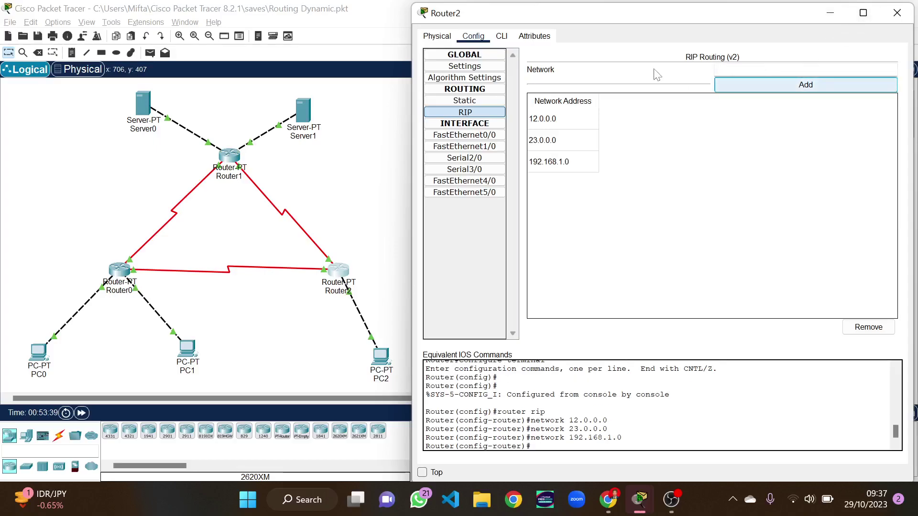
Disable automatic summarization with no auto-summary and set RIP to version 2 in Router2's command line
{"action": "left_click", "coordinate": [501, 38]}
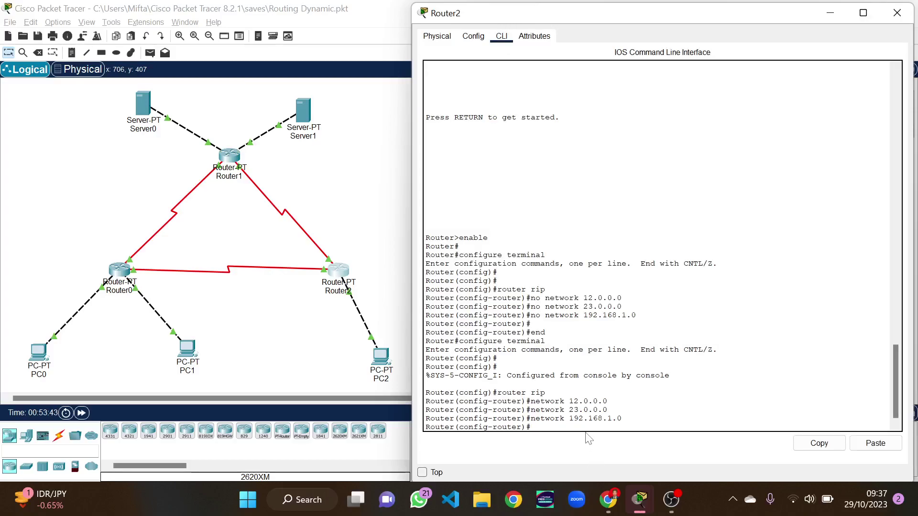
{"action": "type", "text": "no au"}
{"action": "key", "text": "Tab"}
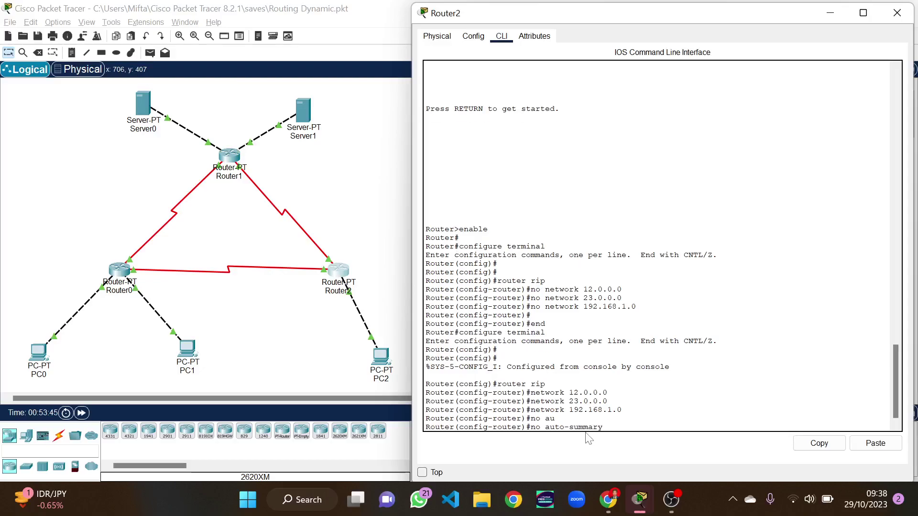
{"action": "key", "text": "Return"}
{"action": "type", "text": "version 2"}
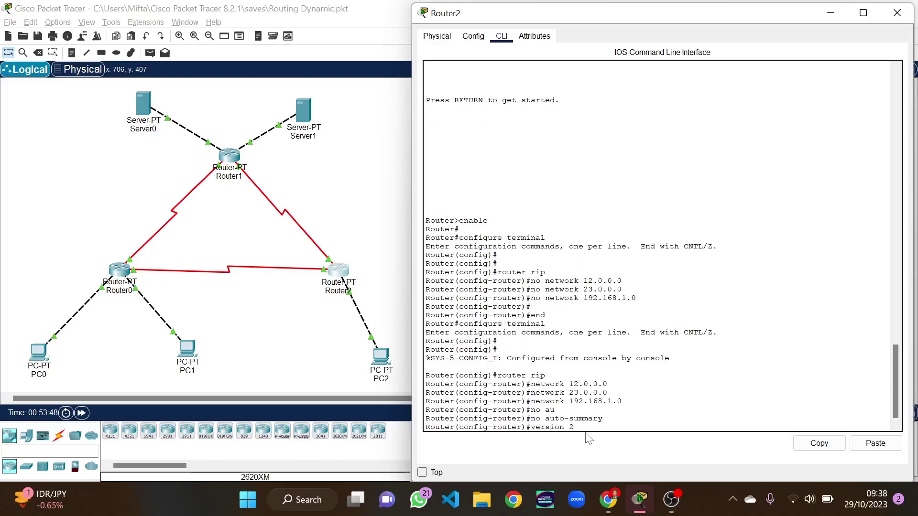
{"action": "key", "text": "Return"}
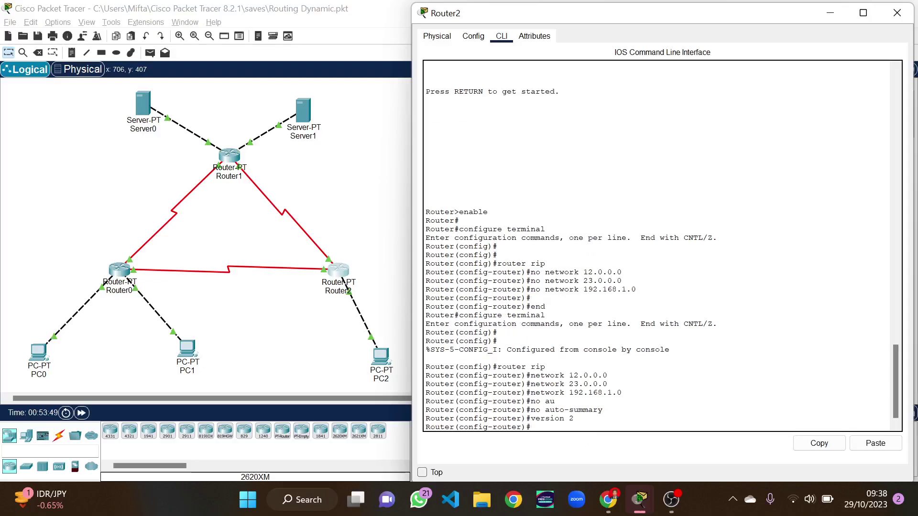
Save Router2's configuration to NVRAM and close its configuration window
{"action": "left_click", "coordinate": [476, 40]}
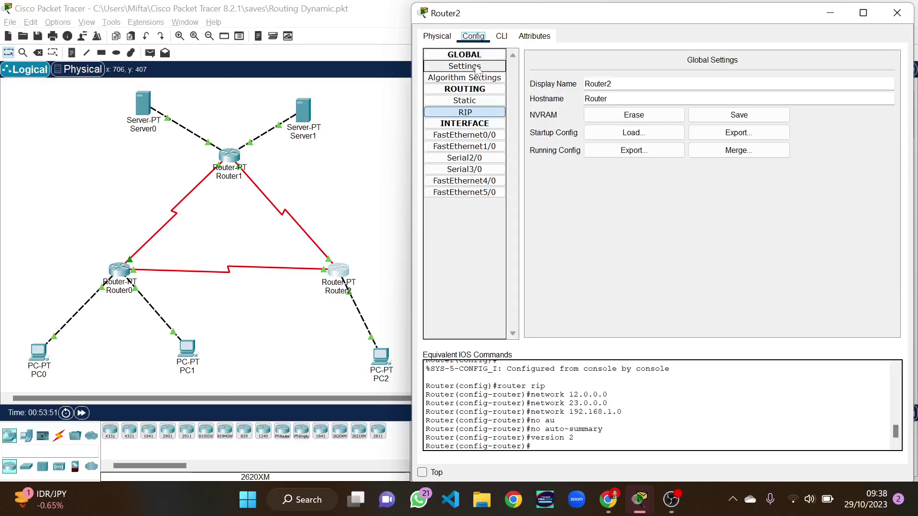
{"action": "left_click", "coordinate": [765, 120]}
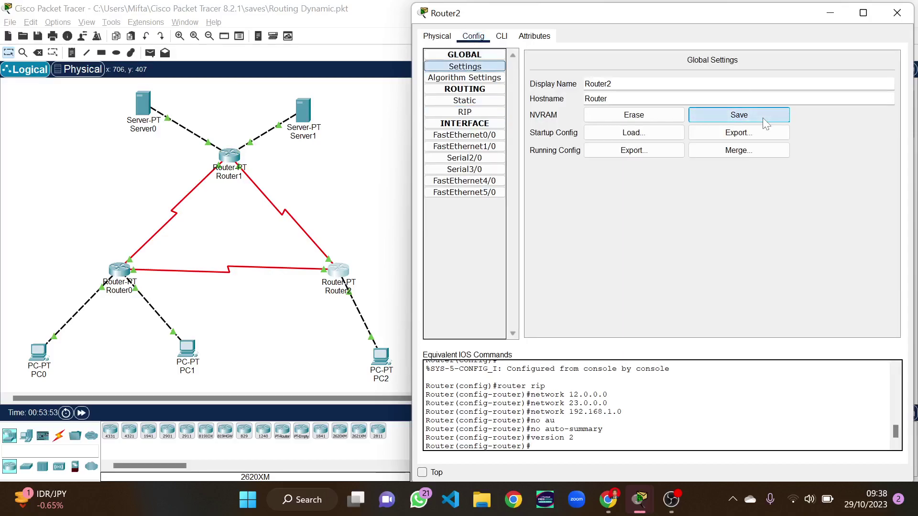
{"action": "left_click", "coordinate": [899, 12]}
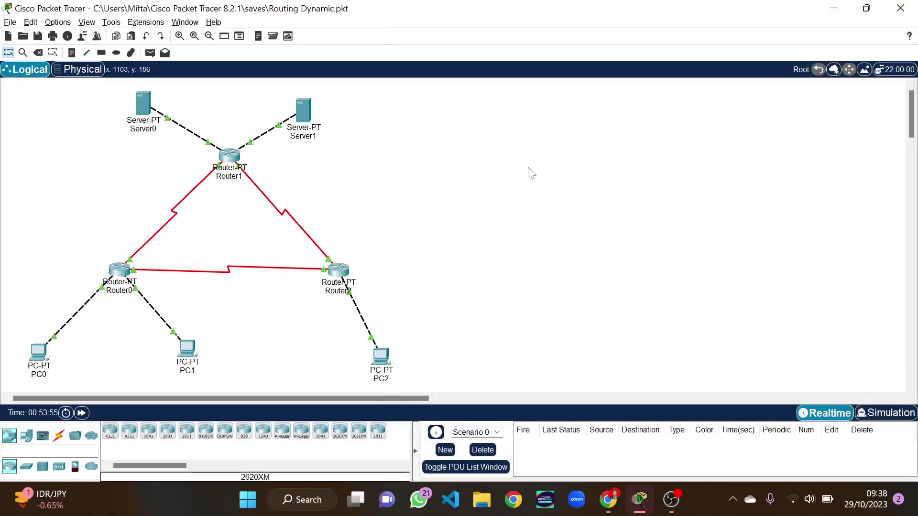
Add the networks 13.13.13.0 and 23.23.23.0 to Router1's RIP routing
{"action": "left_click", "coordinate": [229, 155]}
{"action": "left_click_drag", "start_coordinate": [519, 18], "coordinate": [633, 14]}
{"action": "left_click", "coordinate": [494, 100]}
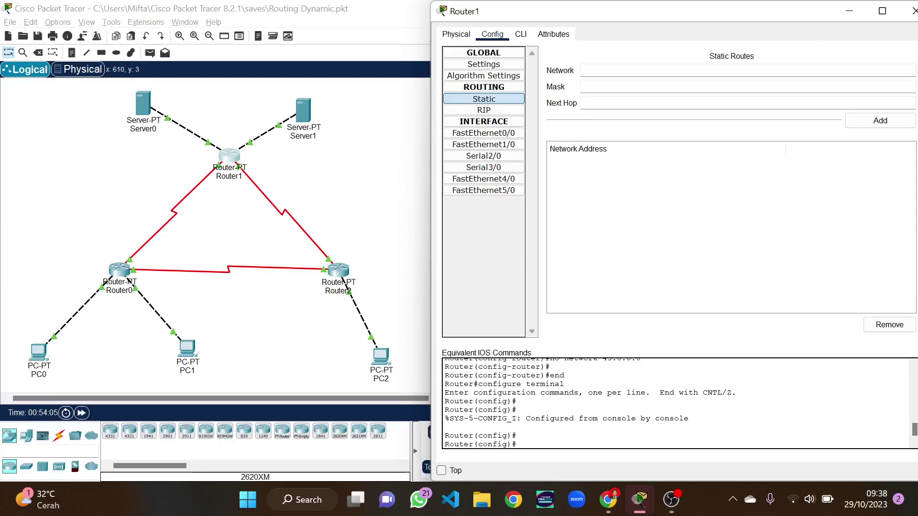
{"action": "left_click", "coordinate": [509, 112]}
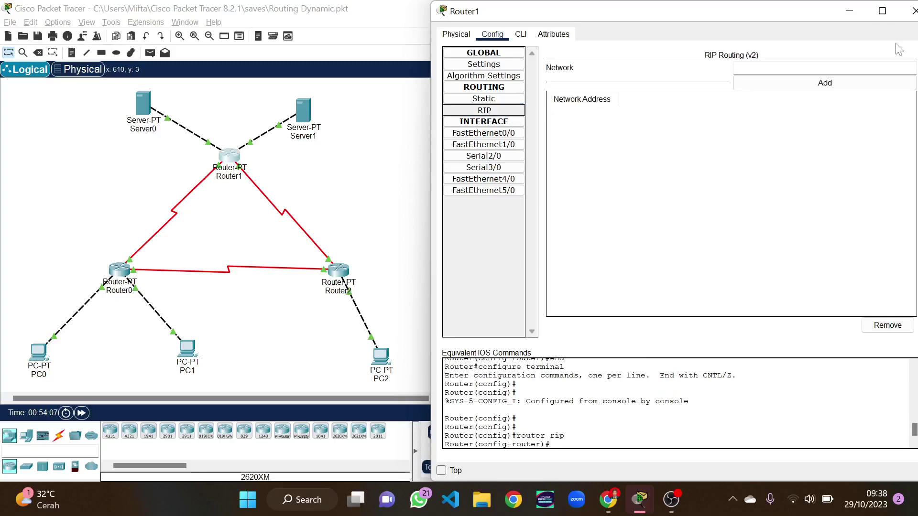
{"action": "type", "text": "13.13"}
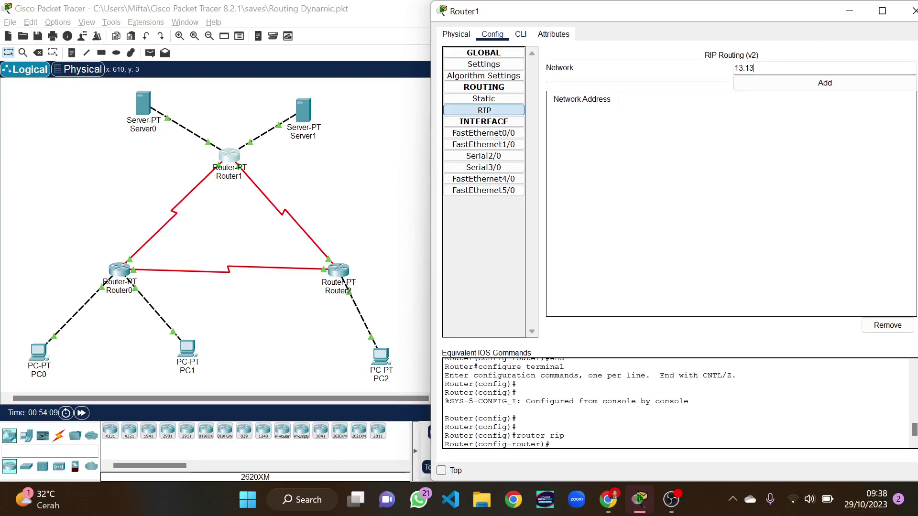
{"action": "type", "text": ".13.1"}
{"action": "key", "text": "BackSpace"}
{"action": "type", "text": "0"}
{"action": "left_click", "coordinate": [824, 83]}
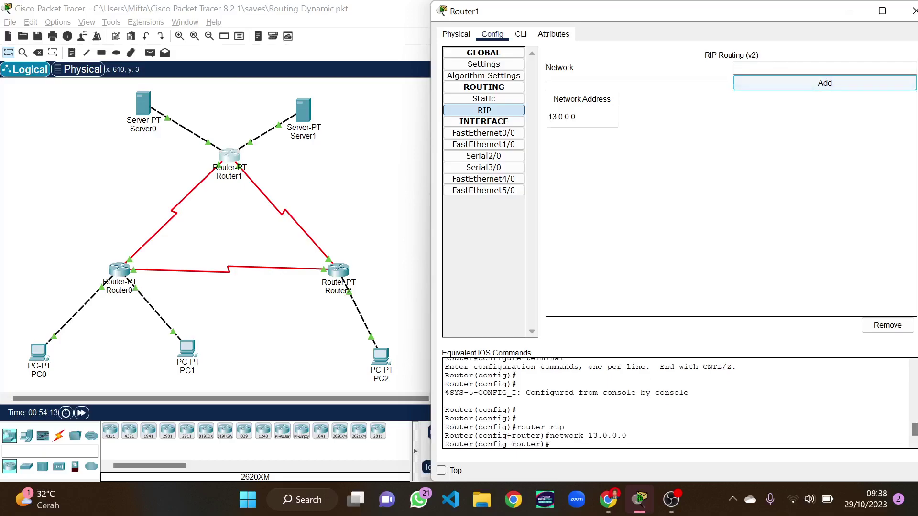
{"action": "type", "text": "23.23.23.0"}
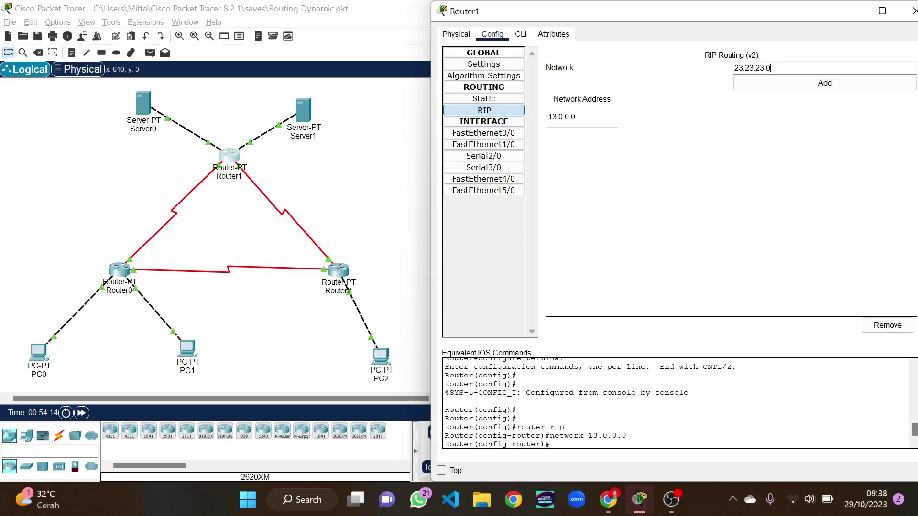
{"action": "left_click", "coordinate": [824, 83]}
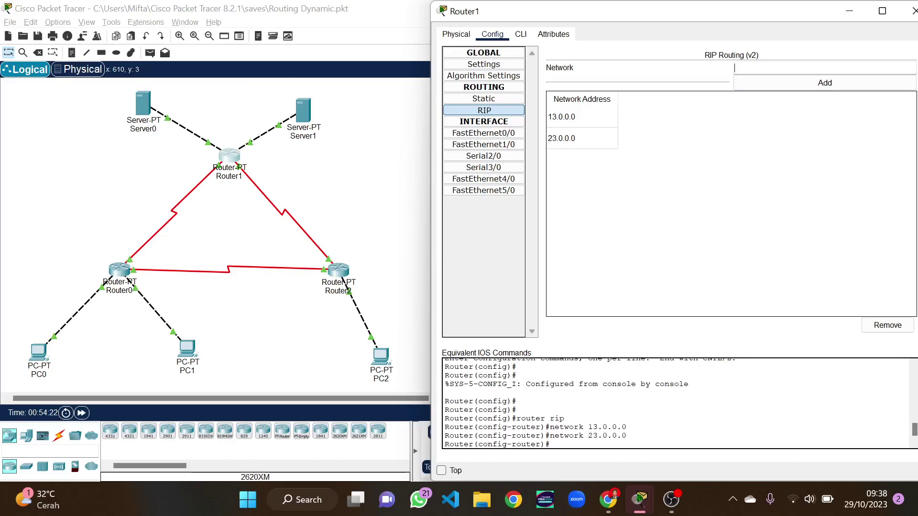
Add the networks 33.33.33.0 and 43.43.43.0 to Router1's RIP routing
{"action": "type", "text": "33.33.33.0"}
{"action": "key", "text": "Return"}
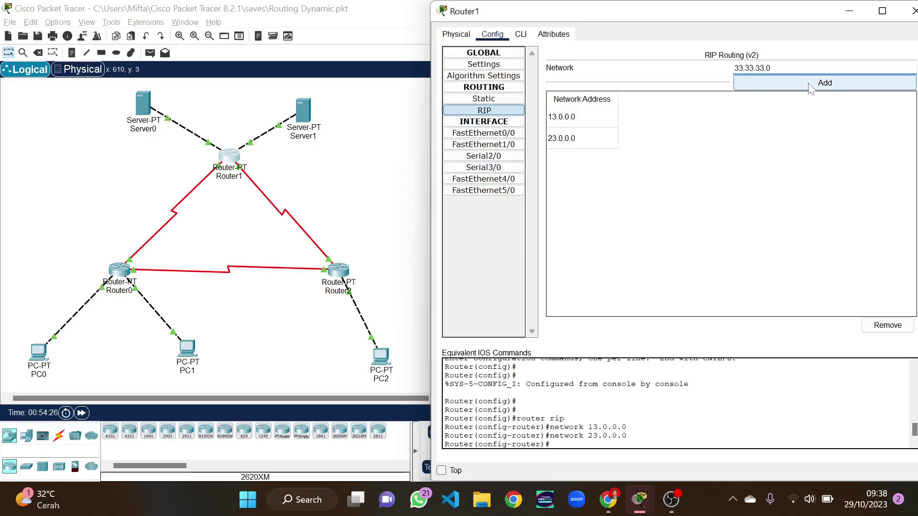
{"action": "type", "text": "43.4"}
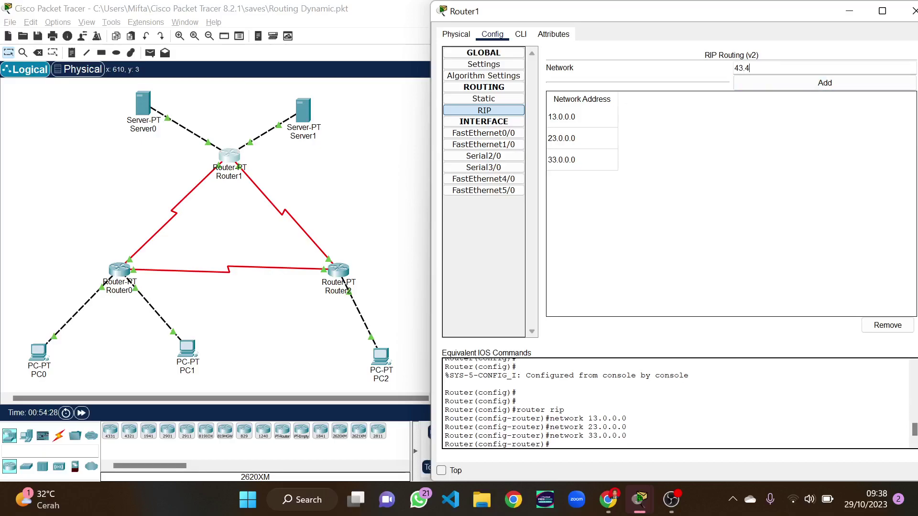
{"action": "type", "text": "3.43.0"}
{"action": "left_click", "coordinate": [792, 85]}
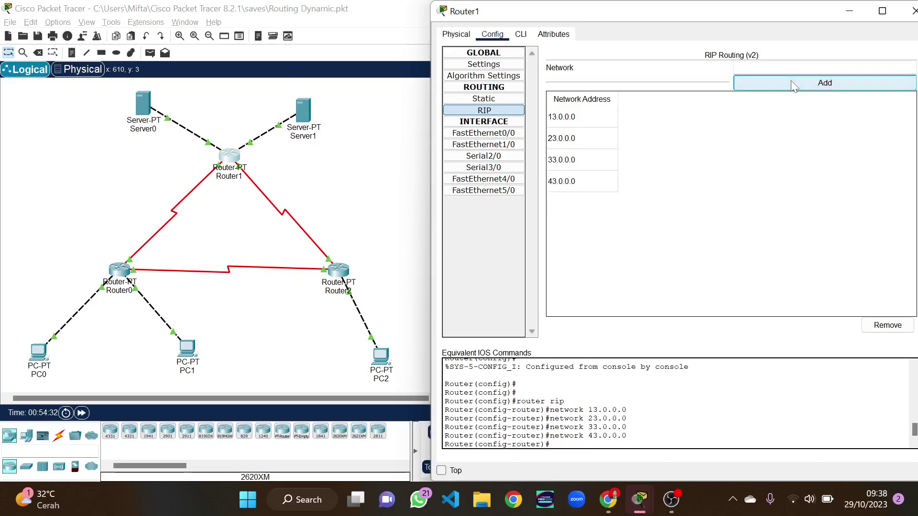
Disable automatic summarization with no auto-summary and set RIP to version 2 in Router1's command line
{"action": "left_click", "coordinate": [521, 34]}
{"action": "type", "text": "no au"}
{"action": "key", "text": "Tab"}
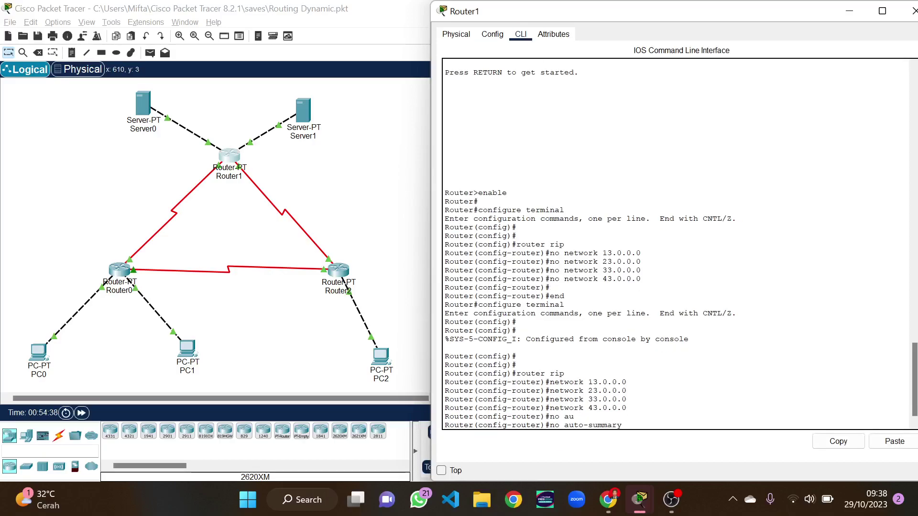
{"action": "key", "text": "Return"}
{"action": "type", "text": "verison"}
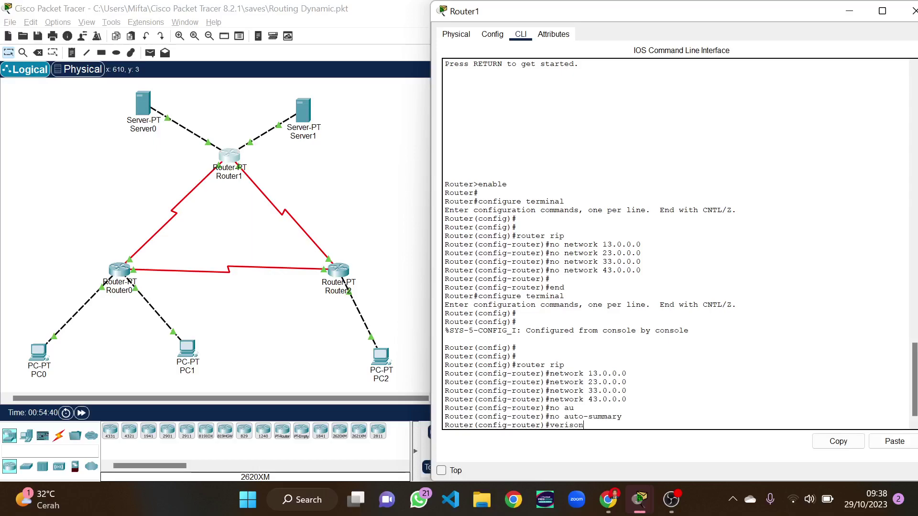
{"action": "key", "text": "BackSpace"}
{"action": "key", "text": "BackSpace"}
{"action": "key", "text": "Return"}
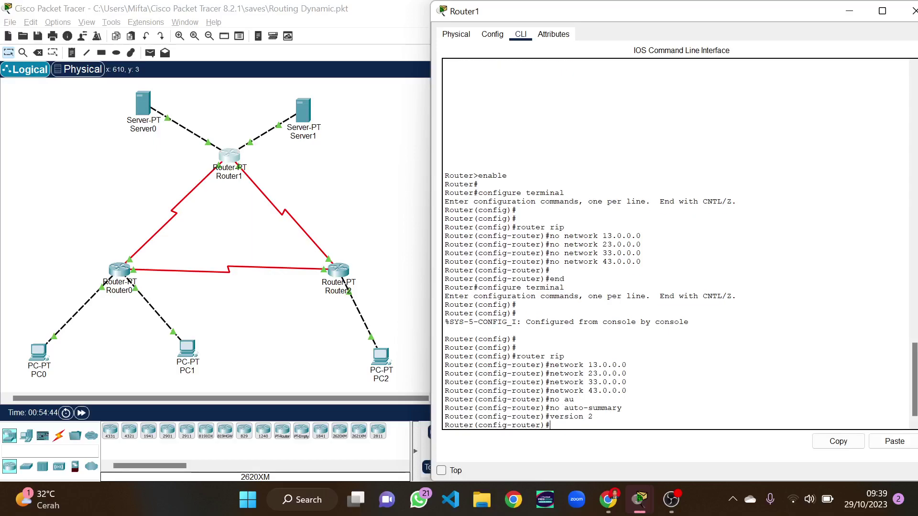
Save Router1's configuration to NVRAM and power-cycle all devices in the network
{"action": "left_click", "coordinate": [493, 34]}
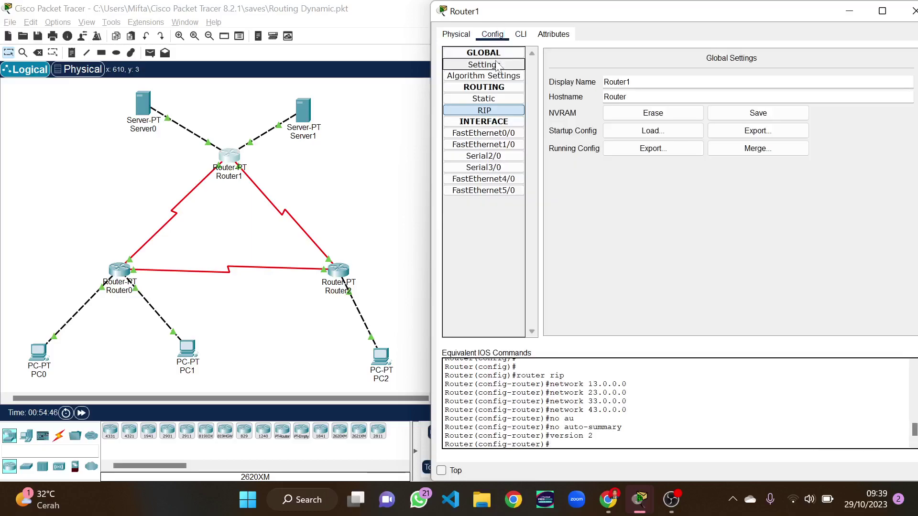
{"action": "left_click", "coordinate": [756, 113]}
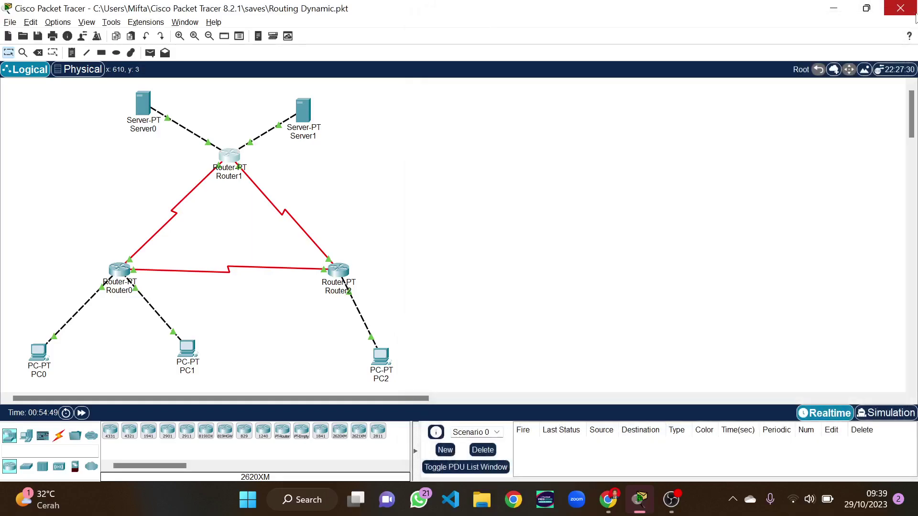
{"action": "left_click", "coordinate": [912, 12]}
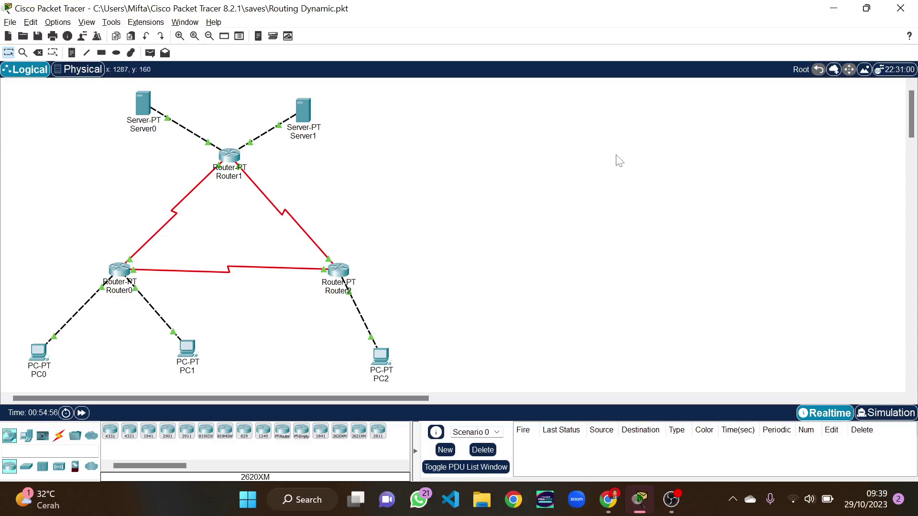
{"action": "left_click", "coordinate": [66, 413]}
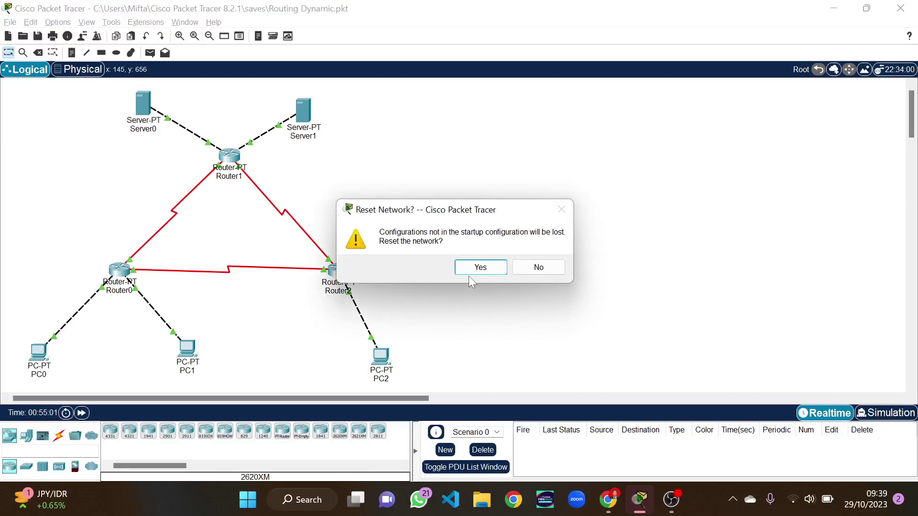
{"action": "left_click", "coordinate": [464, 266]}
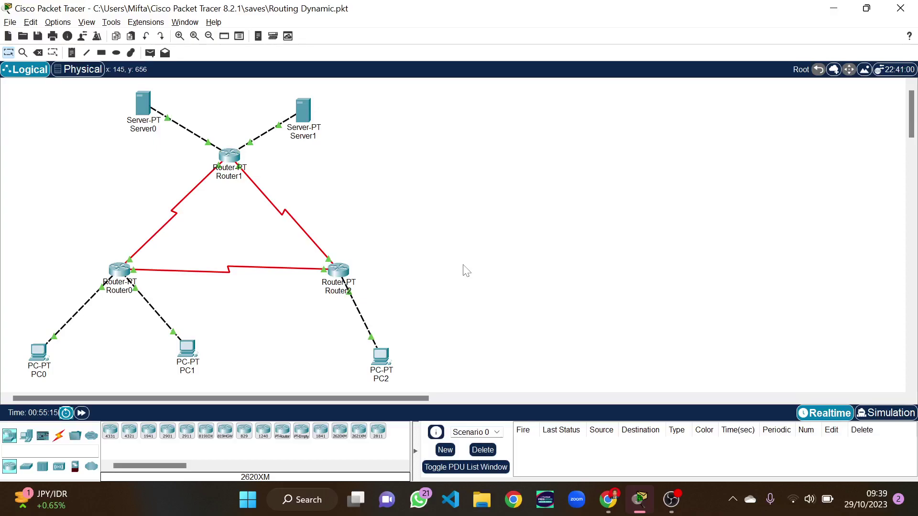
Display Router0's routing table with show ip route, review its entries alongside the topology, and close the router window
{"action": "left_click", "coordinate": [116, 273]}
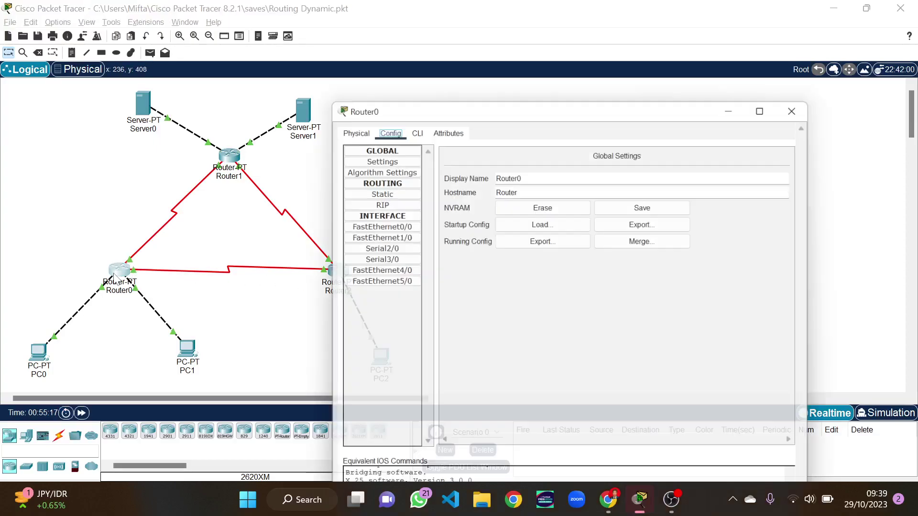
{"action": "left_click", "coordinate": [411, 38]}
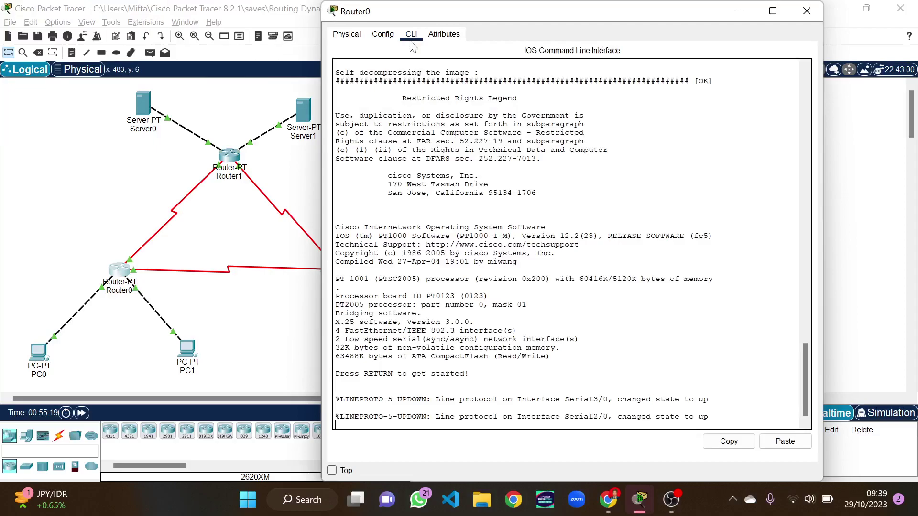
{"action": "key", "text": "Return"}
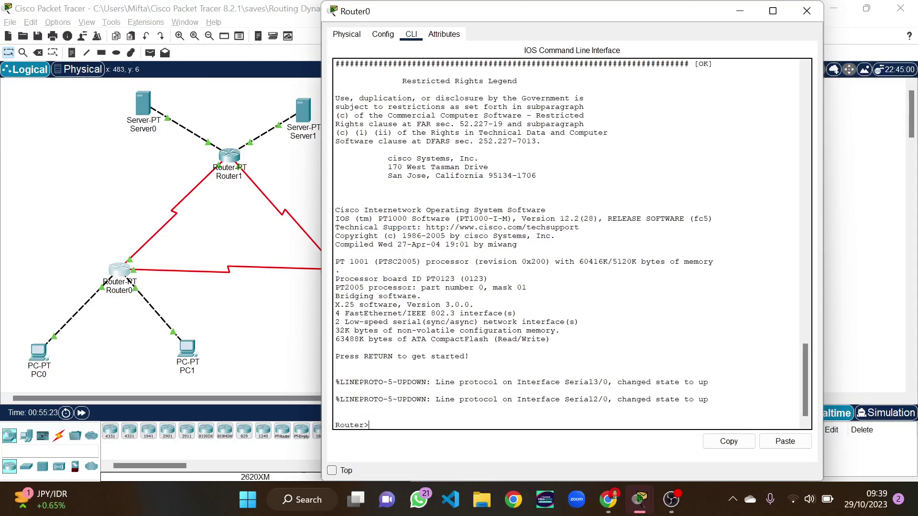
{"action": "type", "text": "show ip route"}
{"action": "key", "text": "Return"}
{"action": "key", "text": "space"}
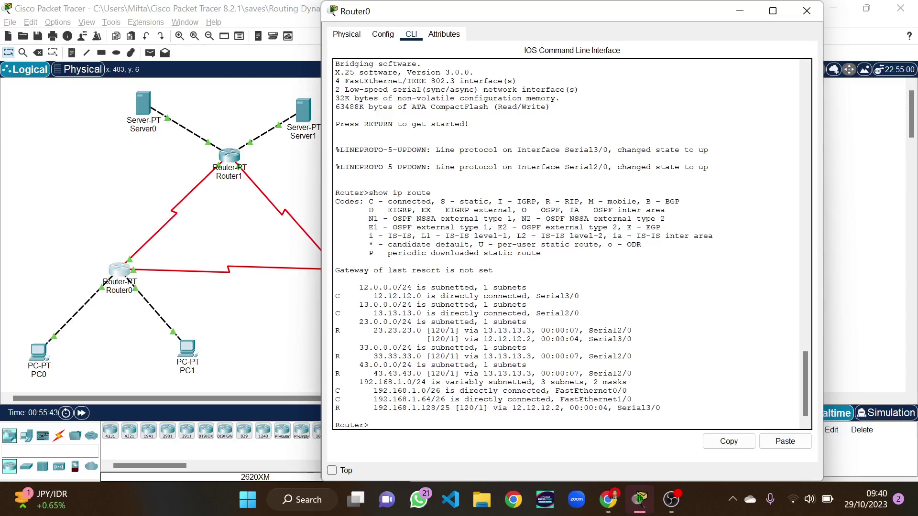
{"action": "left_click_drag", "start_coordinate": [590, 12], "coordinate": [657, 27]}
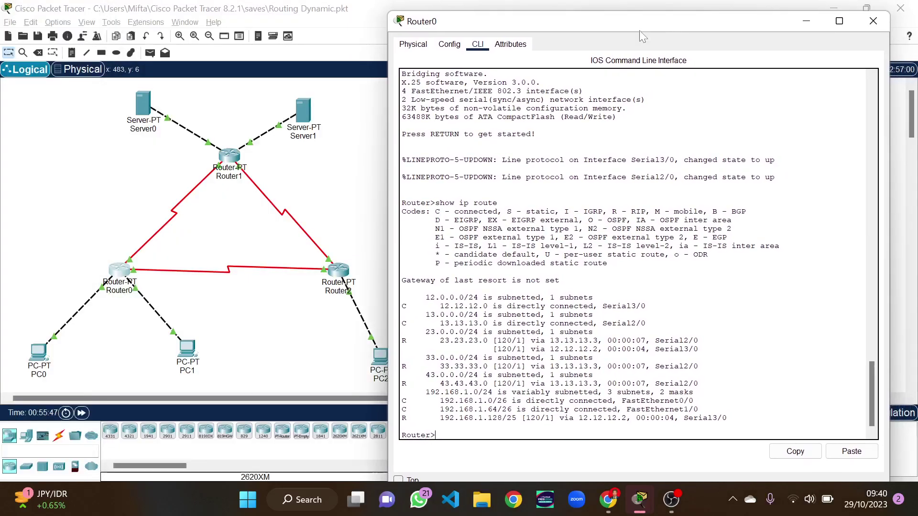
{"action": "left_click_drag", "start_coordinate": [386, 202], "coordinate": [437, 202]}
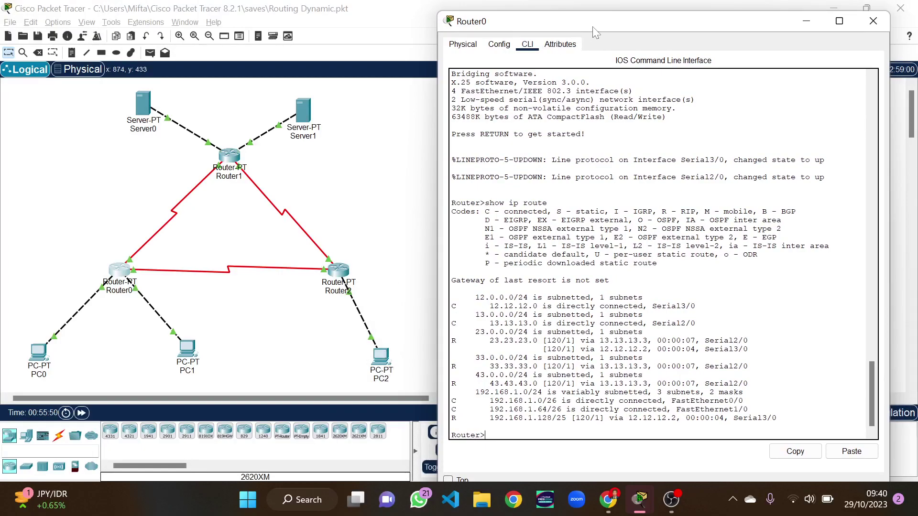
{"action": "left_click_drag", "start_coordinate": [594, 27], "coordinate": [595, 17]}
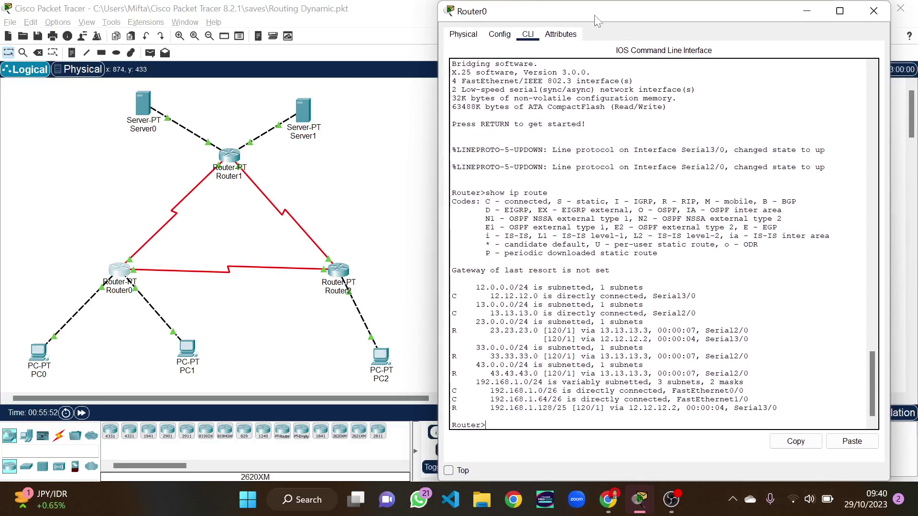
{"action": "left_click", "coordinate": [868, 11]}
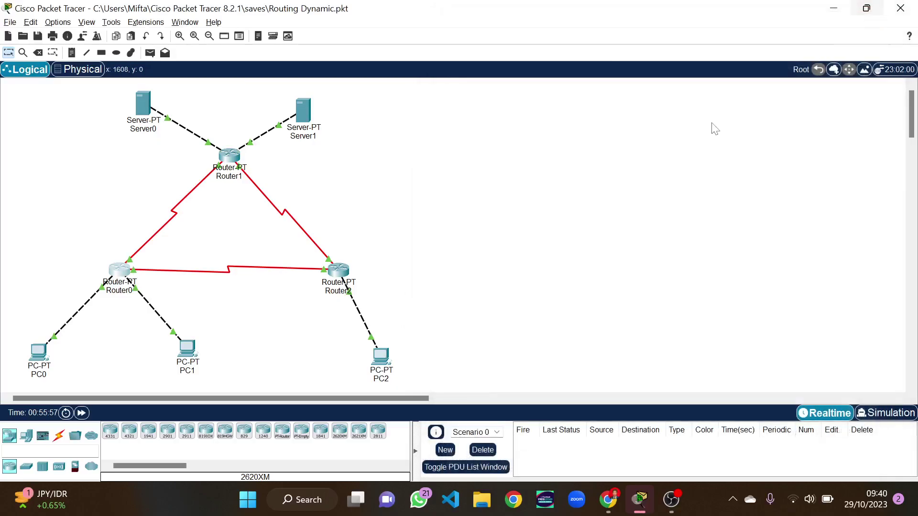
Display Router2's routing table with show ip route, review its entries, and close the router window
{"action": "left_click", "coordinate": [333, 276]}
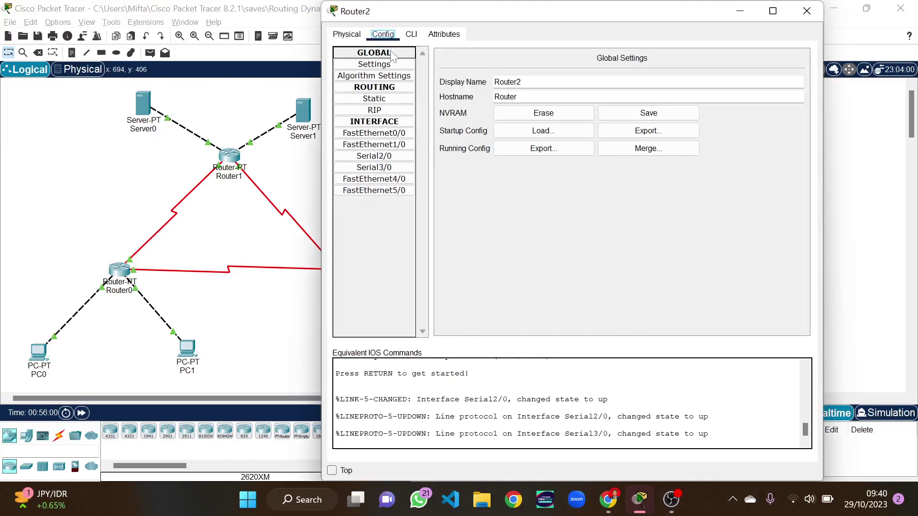
{"action": "left_click", "coordinate": [406, 36]}
{"action": "key", "text": "Return"}
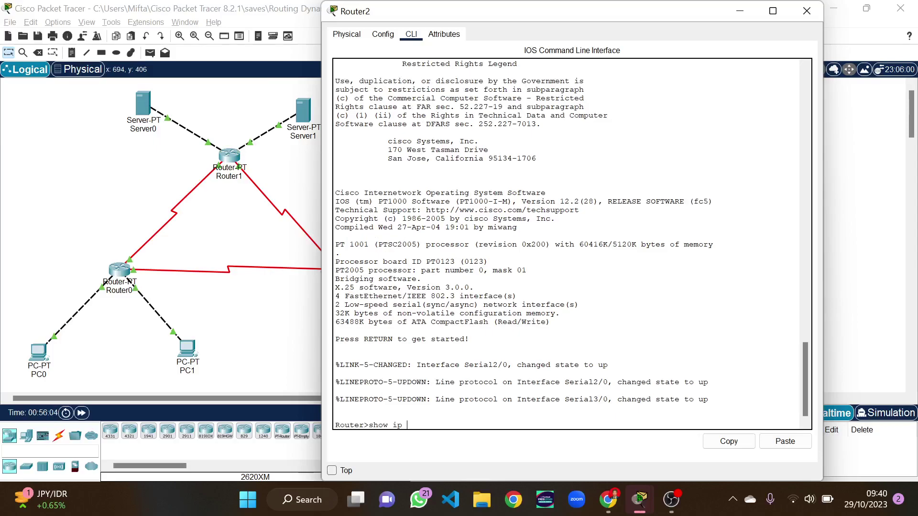
{"action": "key", "text": "Return"}
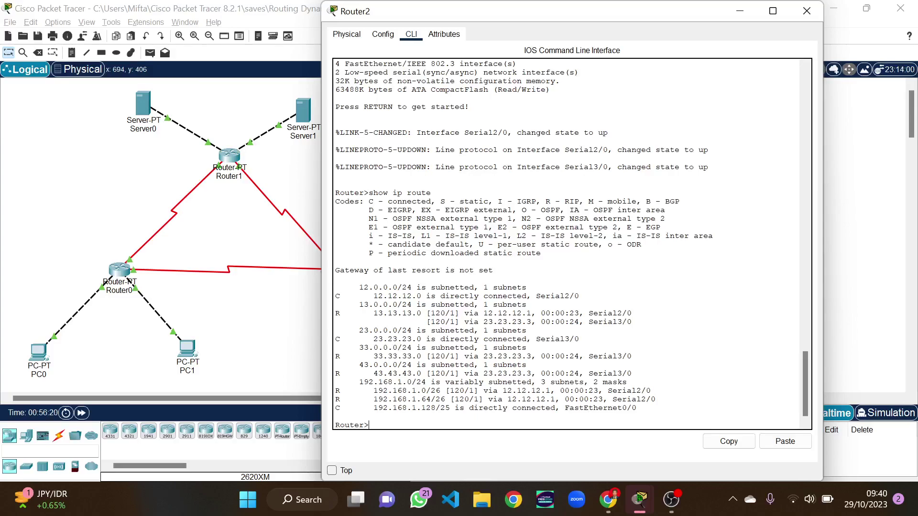
{"action": "left_click", "coordinate": [806, 10]}
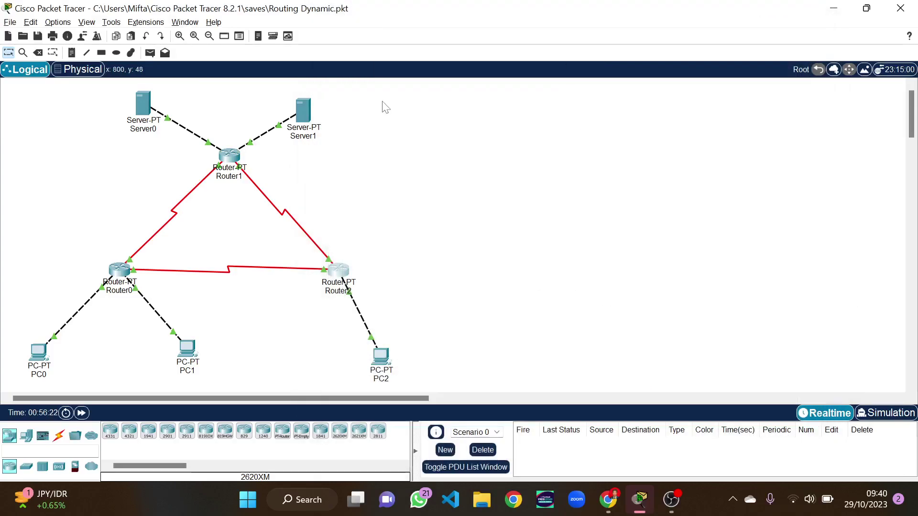
Display Router1's routing table with show ip route, review its entries, and close the router window
{"action": "left_click", "coordinate": [229, 155]}
{"action": "left_click_drag", "start_coordinate": [588, 14], "coordinate": [674, 15]}
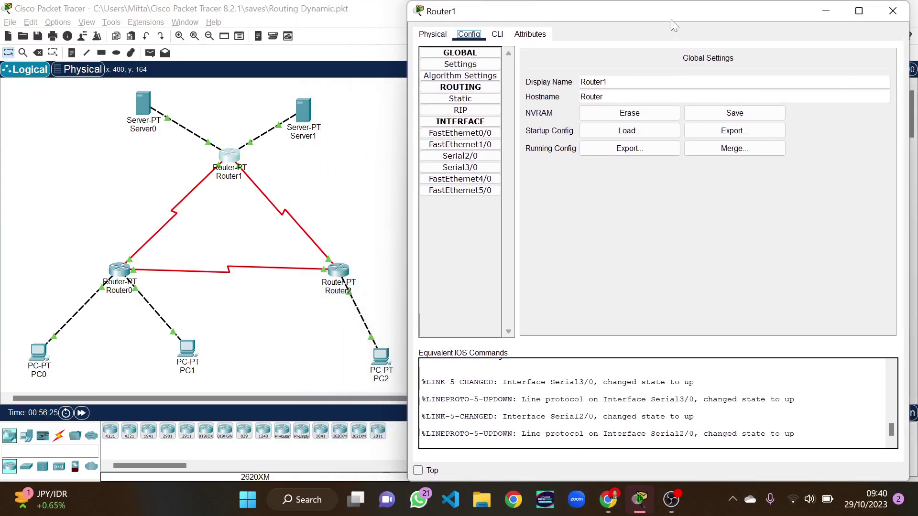
{"action": "left_click", "coordinate": [499, 36]}
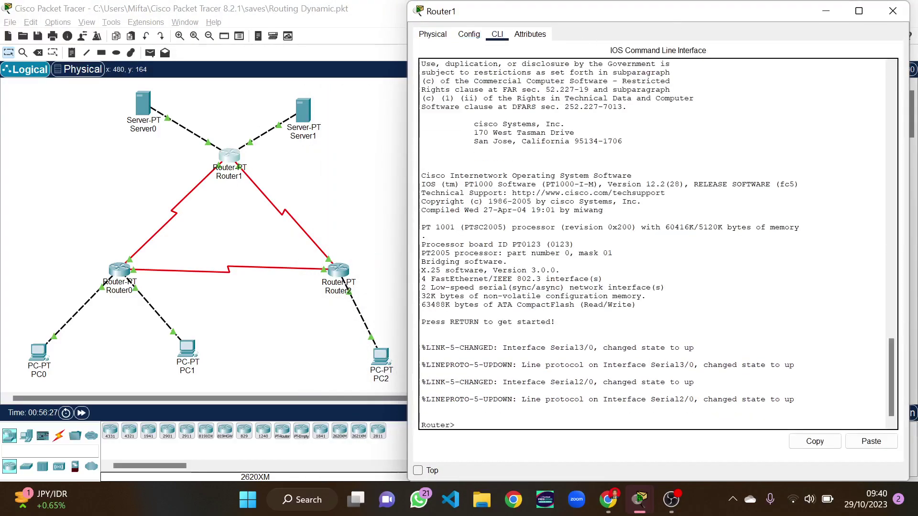
{"action": "type", "text": "show ip route"}
{"action": "key", "text": "Return"}
{"action": "key", "text": "space"}
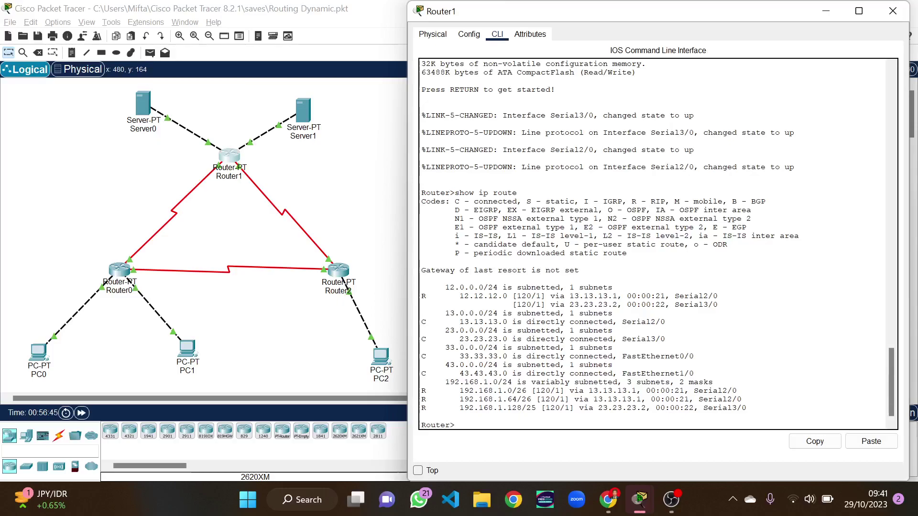
{"action": "left_click", "coordinate": [888, 18]}
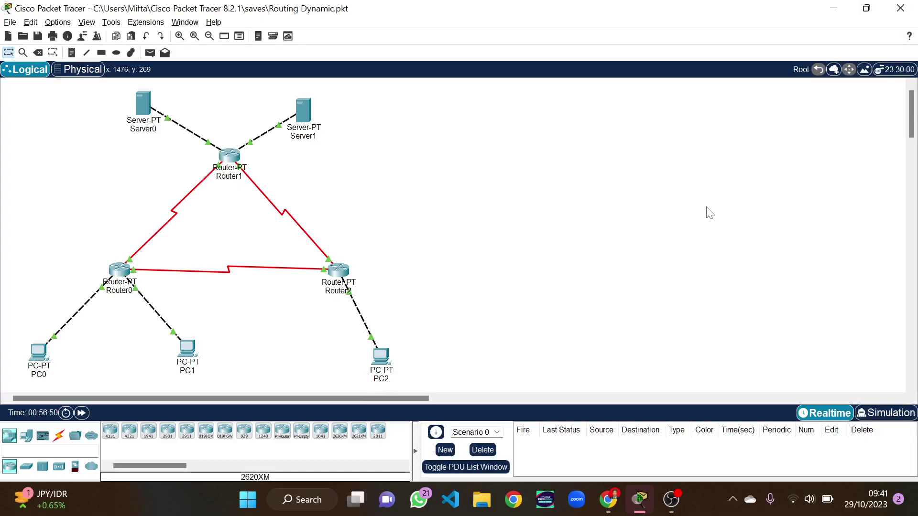
Switch to simulation mode, check the event filters, and add a simple PDU from PC0 to PC1
{"action": "left_click", "coordinate": [881, 412]}
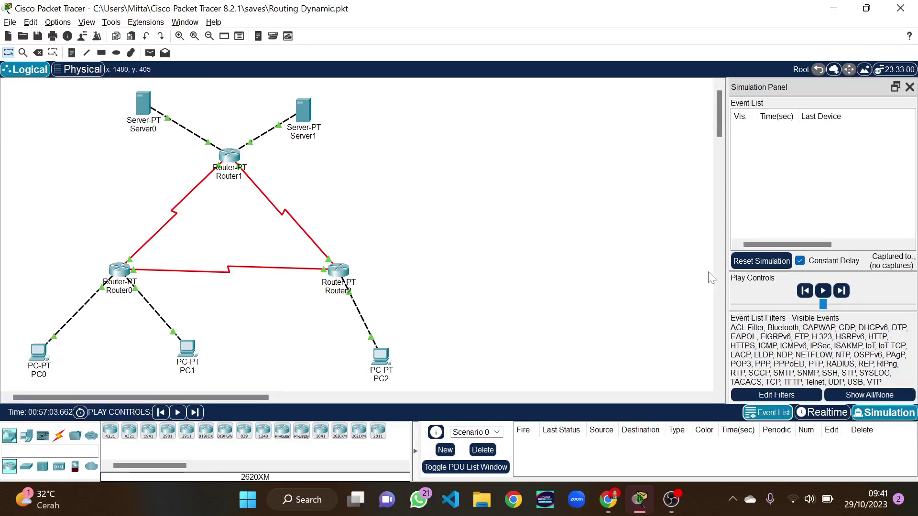
{"action": "left_click", "coordinate": [764, 395]}
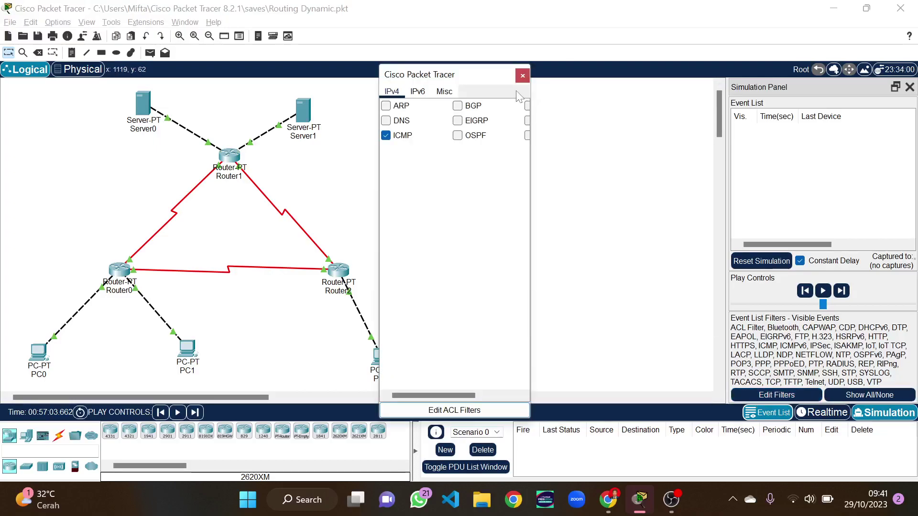
{"action": "left_click", "coordinate": [522, 76]}
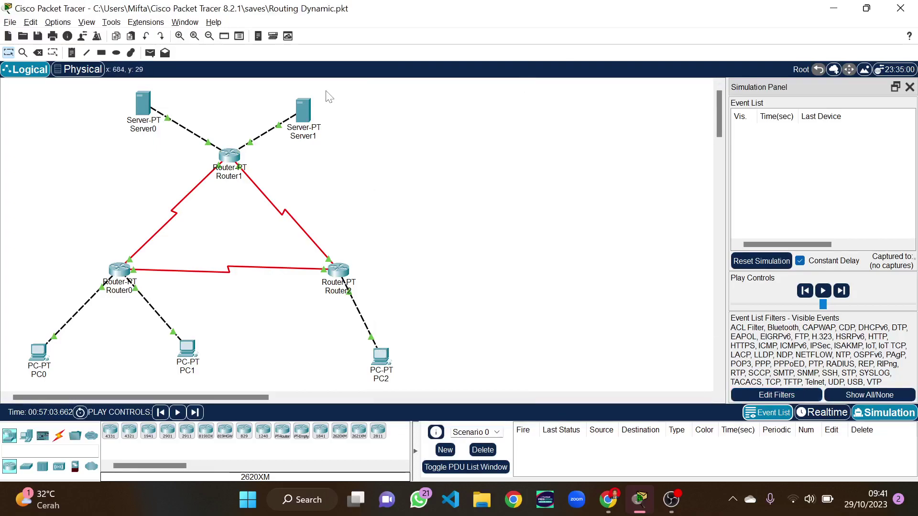
{"action": "left_click", "coordinate": [151, 53]}
{"action": "left_click", "coordinate": [41, 353]}
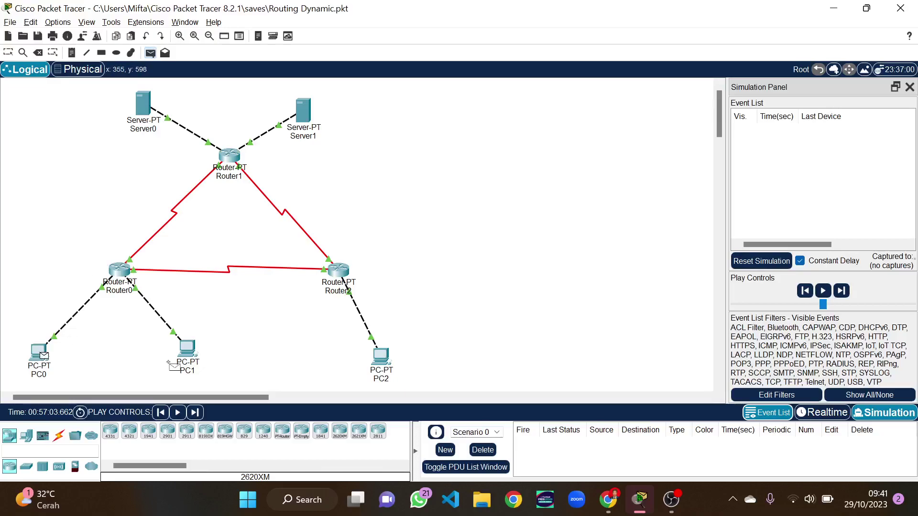
{"action": "left_click", "coordinate": [187, 349]}
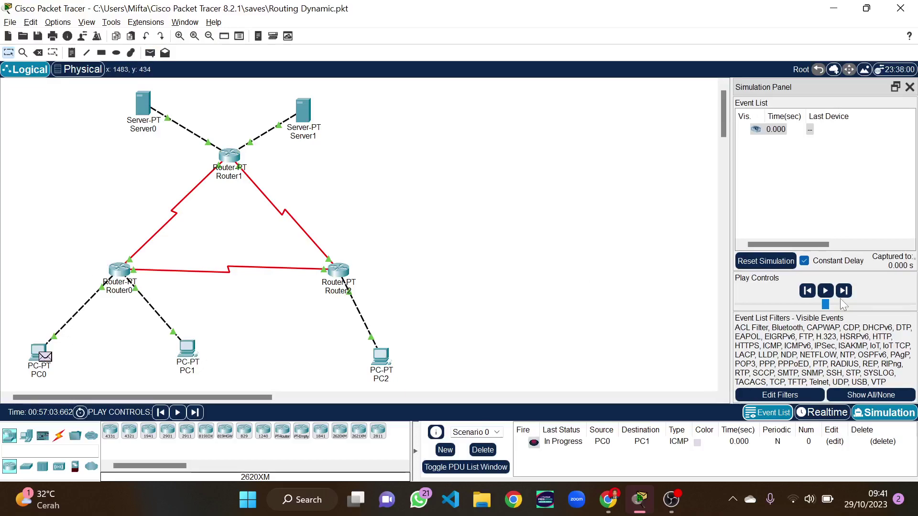
Advance the simulation event by event to send the packet from PC0 to PC1
{"action": "left_click", "coordinate": [843, 290]}
{"action": "left_click", "coordinate": [843, 291]}
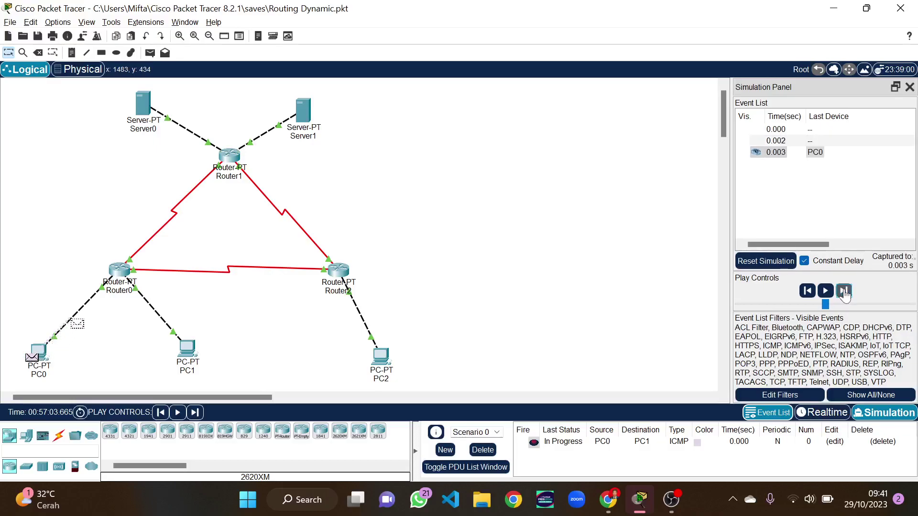
{"action": "left_click", "coordinate": [844, 290]}
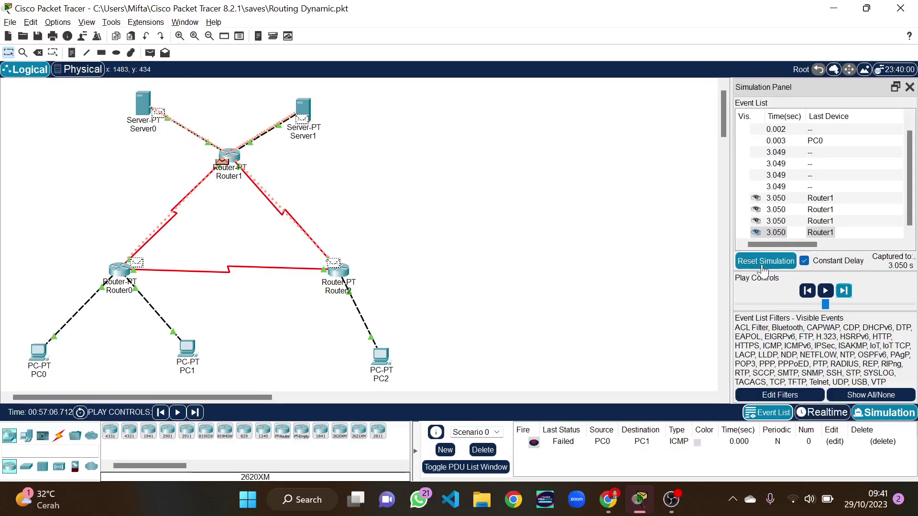
Reset the simulation and step through the PC0-to-PC1 packet exchange again
{"action": "left_click", "coordinate": [765, 261]}
{"action": "left_click", "coordinate": [844, 291]}
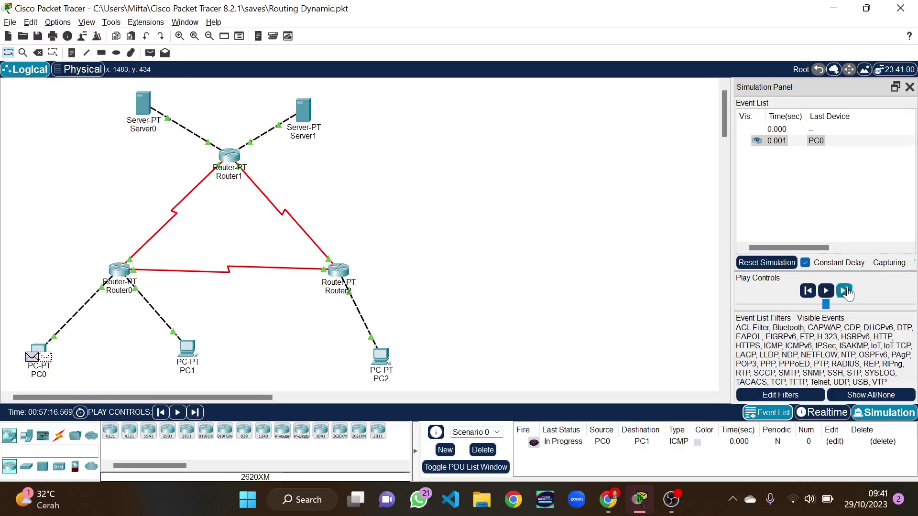
{"action": "left_click", "coordinate": [843, 290]}
{"action": "left_click", "coordinate": [843, 290]}
{"action": "left_click", "coordinate": [843, 290]}
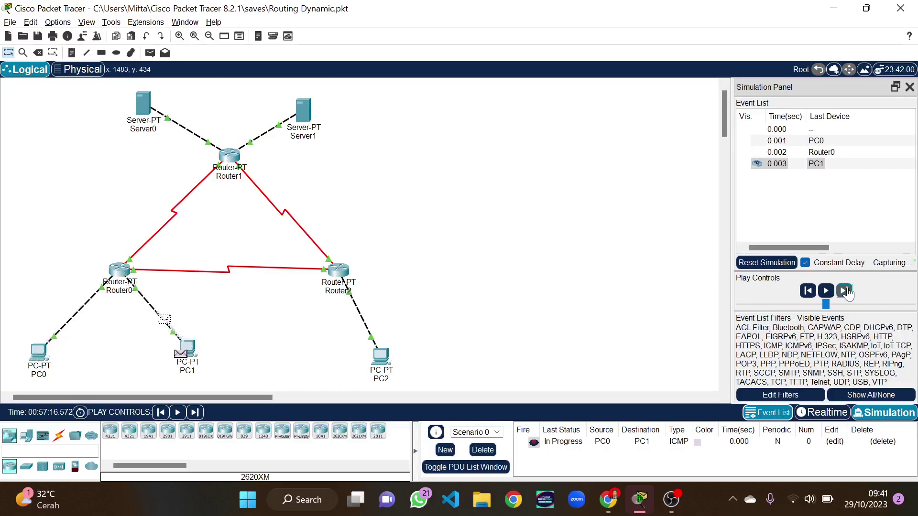
Clear the finished PC0-to-PC1 PDU from Scenario 0 and discard the partly placed PDU on PC2
{"action": "left_click", "coordinate": [150, 53]}
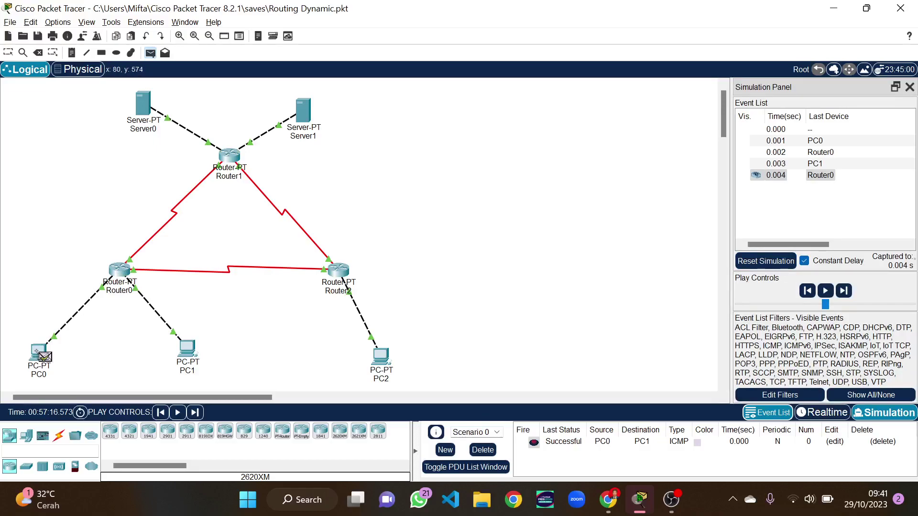
{"action": "left_click", "coordinate": [40, 354]}
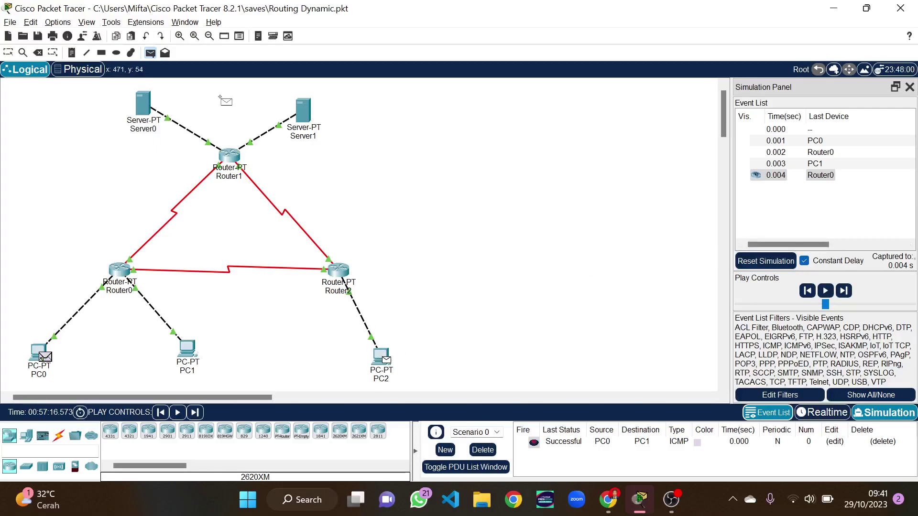
{"action": "left_click", "coordinate": [482, 450]}
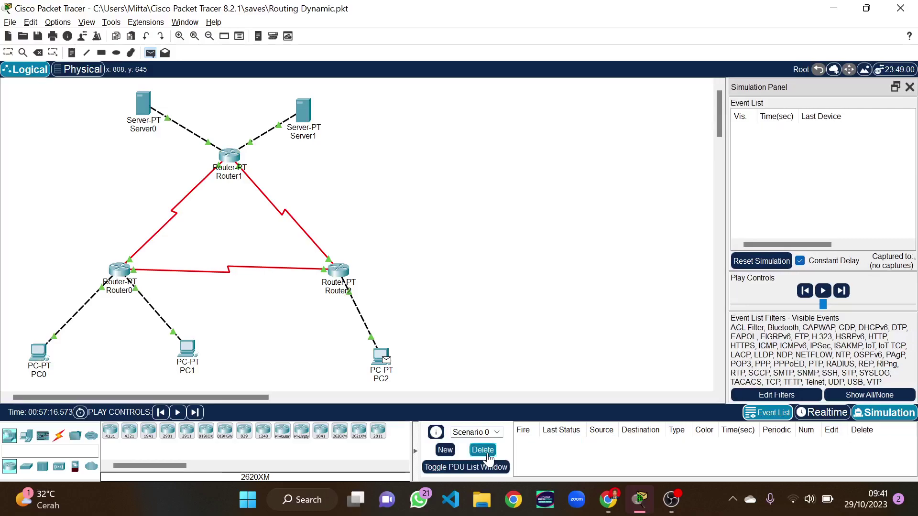
{"action": "left_click", "coordinate": [381, 356]}
{"action": "left_click", "coordinate": [381, 356]}
{"action": "left_click", "coordinate": [472, 452]}
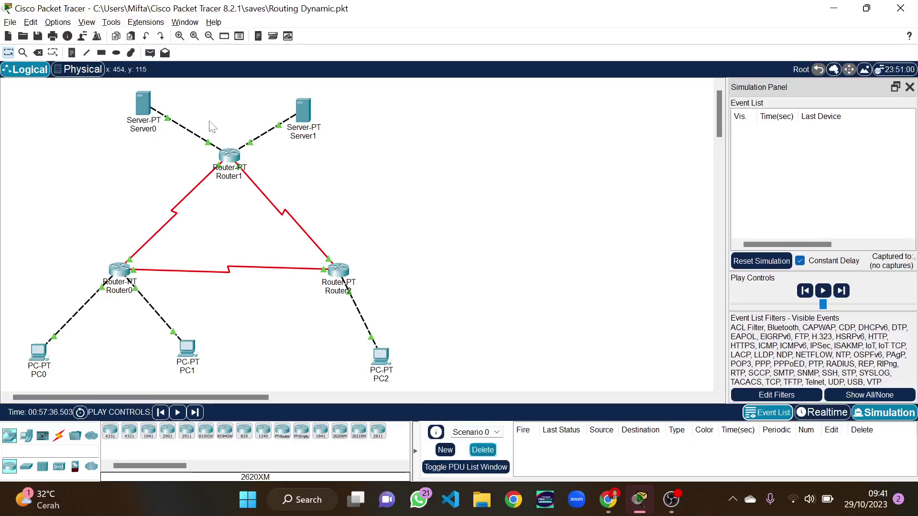
Add a simple PDU from PC0 to PC2 and advance the simulation through its first events
{"action": "left_click", "coordinate": [150, 53]}
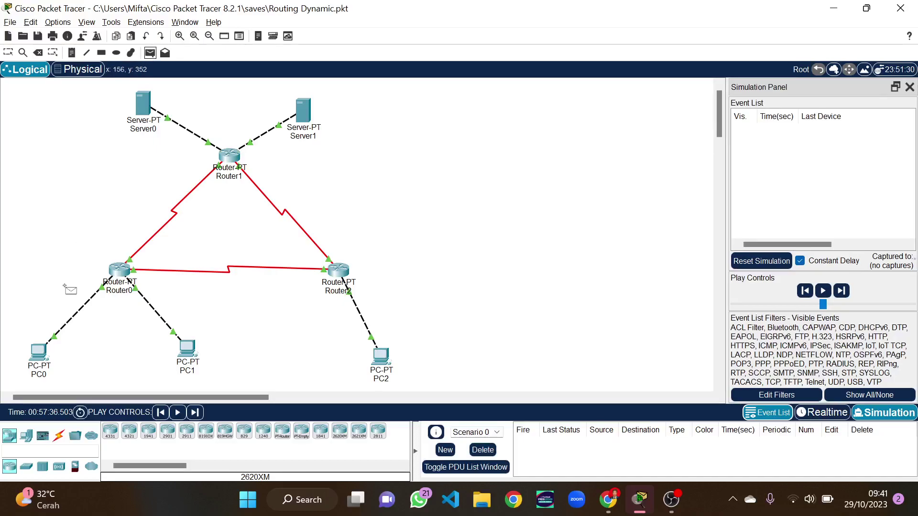
{"action": "left_click", "coordinate": [38, 353]}
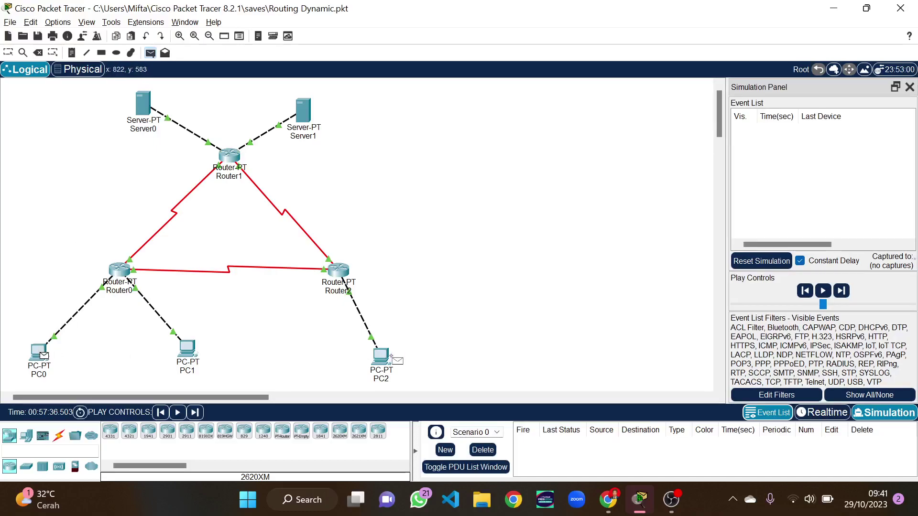
{"action": "left_click", "coordinate": [381, 356]}
{"action": "left_click", "coordinate": [843, 291]}
{"action": "left_click", "coordinate": [843, 291]}
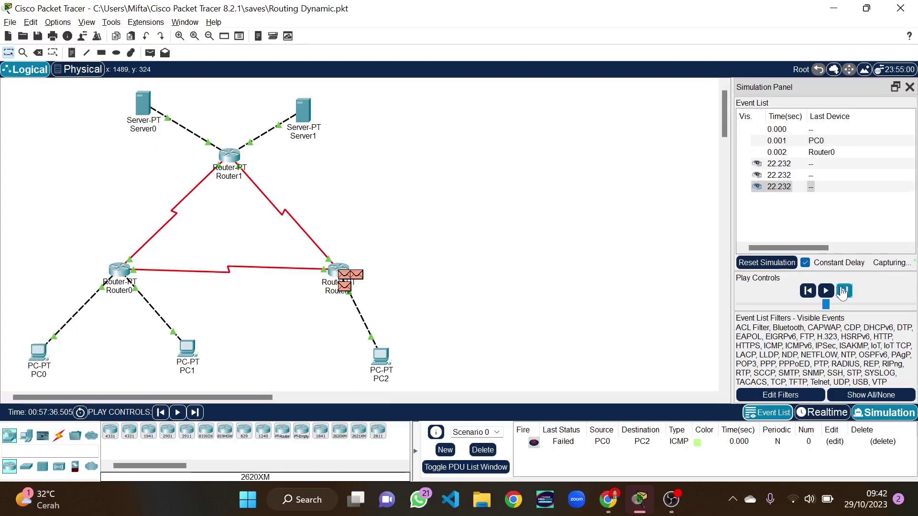
Reset the simulation and step through the full PC0-to-PC2 packet exchange
{"action": "left_click", "coordinate": [774, 262]}
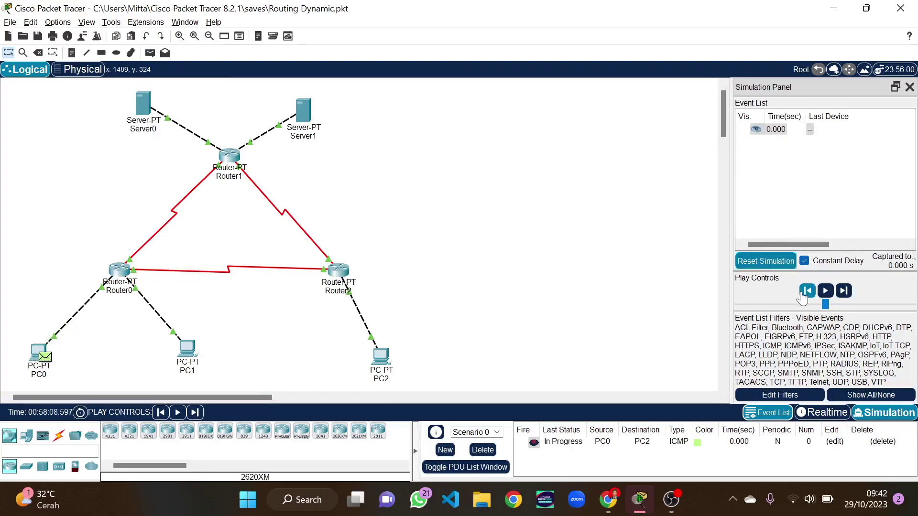
{"action": "left_click", "coordinate": [842, 291]}
{"action": "left_click", "coordinate": [842, 291]}
{"action": "left_click", "coordinate": [842, 291]}
{"action": "left_click", "coordinate": [843, 291]}
{"action": "left_click", "coordinate": [842, 291]}
{"action": "left_click", "coordinate": [842, 291]}
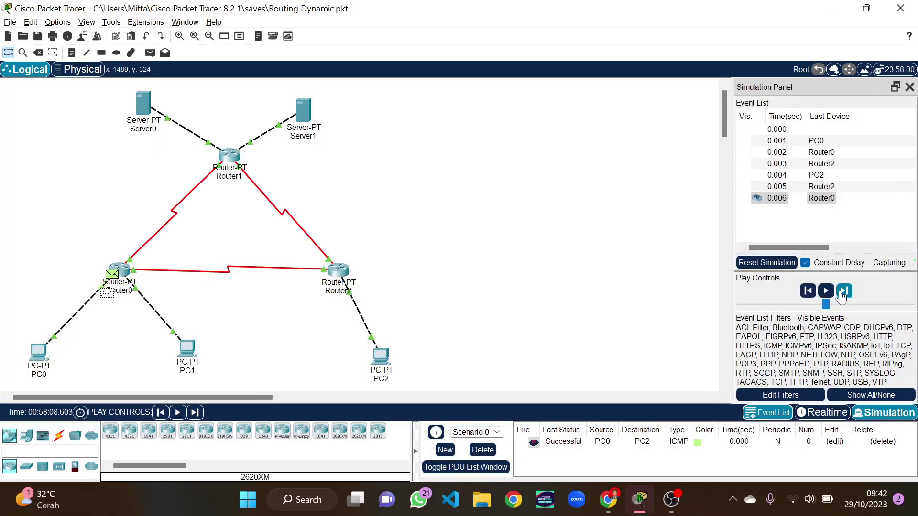
{"action": "left_click", "coordinate": [149, 53]}
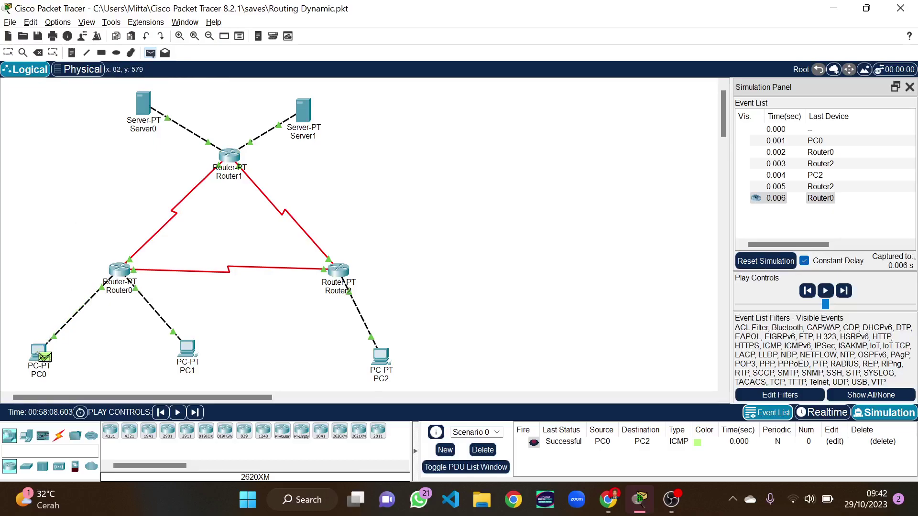
{"action": "left_click", "coordinate": [143, 107]}
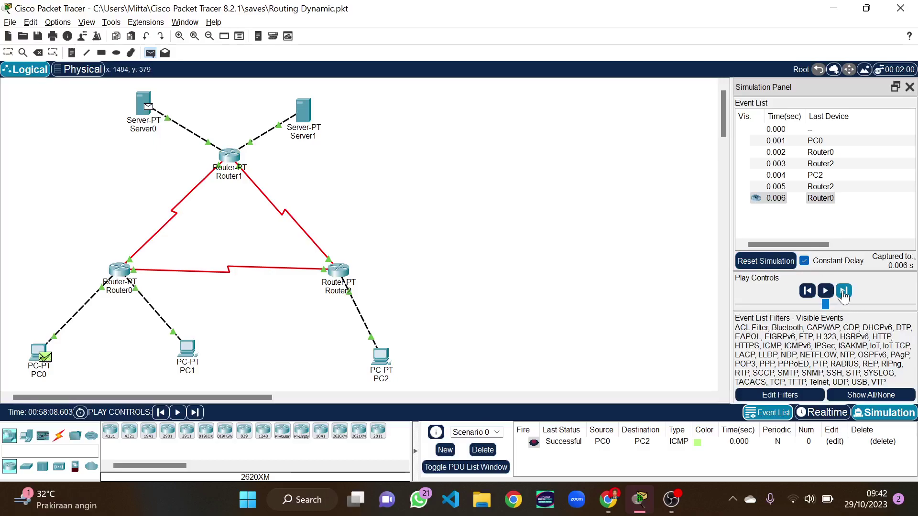
{"action": "left_click", "coordinate": [843, 292]}
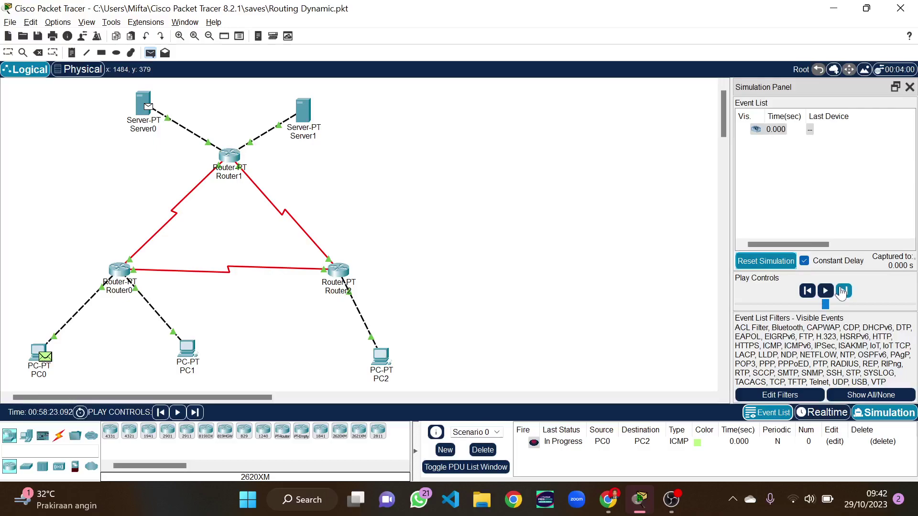
{"action": "left_click", "coordinate": [842, 291]}
{"action": "left_click", "coordinate": [842, 291]}
{"action": "left_click", "coordinate": [842, 292]}
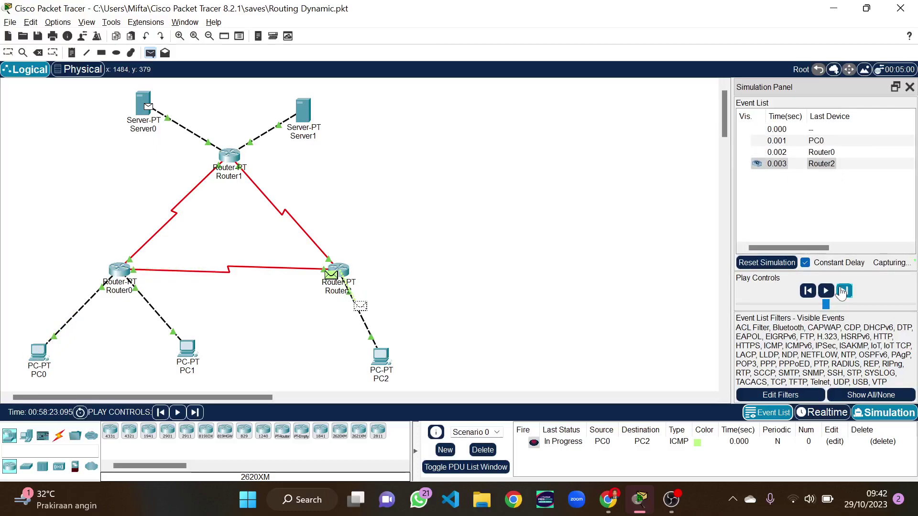
{"action": "left_click", "coordinate": [842, 292]}
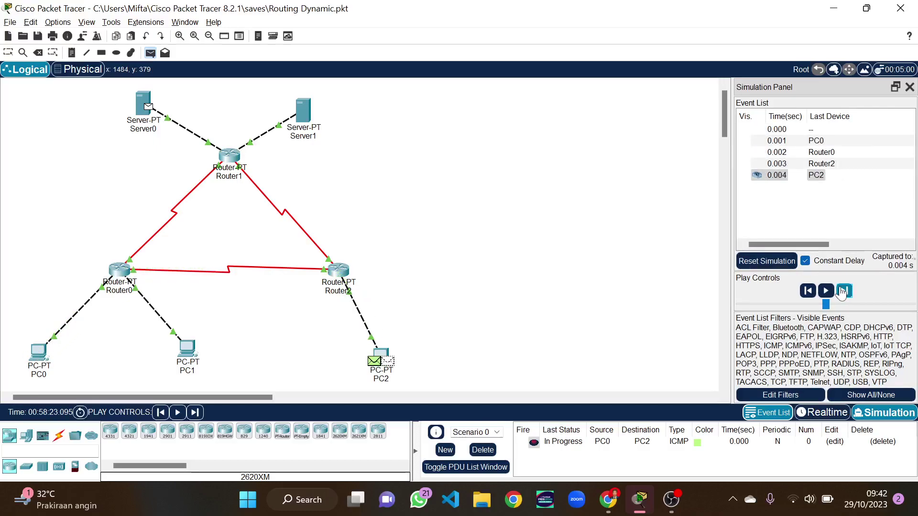
Delete the PC0-to-PC2 PDU scenario and add a simple PDU from PC0 to Server0
{"action": "left_click", "coordinate": [482, 450]}
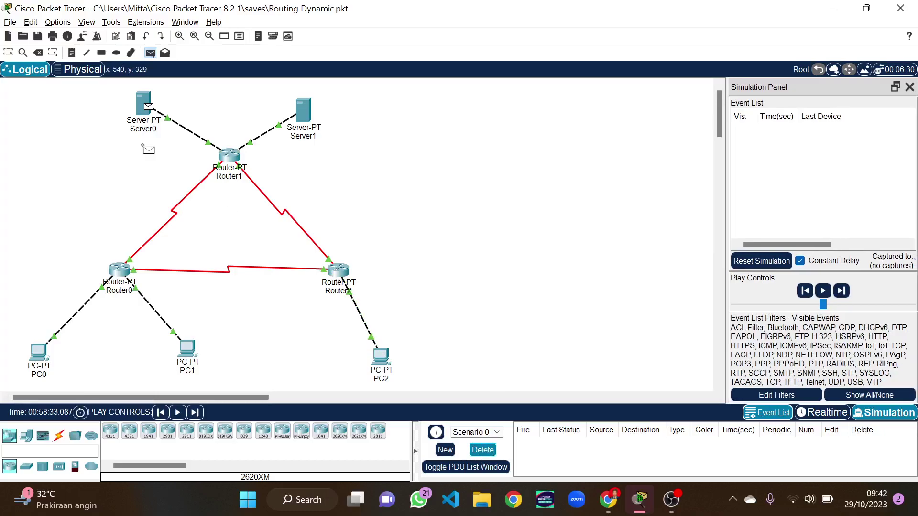
{"action": "left_click", "coordinate": [149, 52]}
{"action": "left_click", "coordinate": [44, 358]}
{"action": "left_click", "coordinate": [146, 107]}
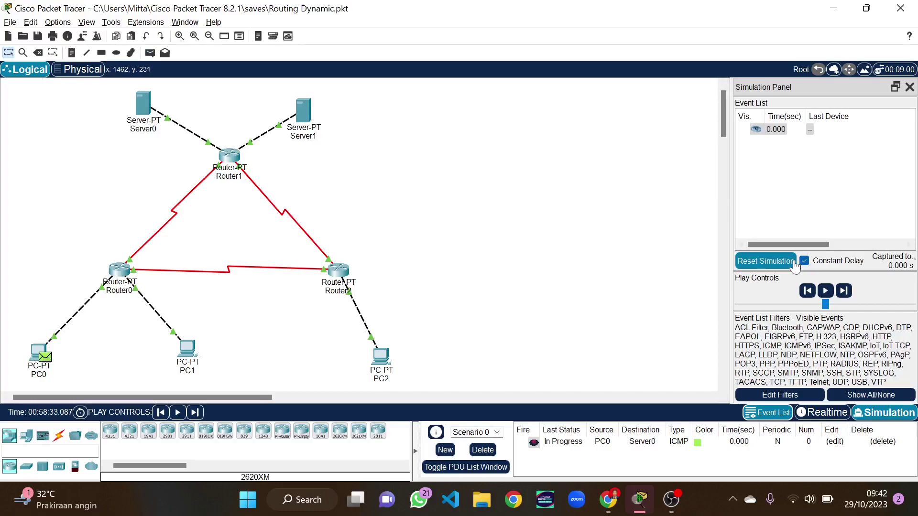
Try to step the PC0-to-Server0 packet through the simulation event by event
{"action": "left_click", "coordinate": [844, 291]}
{"action": "left_click", "coordinate": [844, 290]}
{"action": "left_click", "coordinate": [845, 291]}
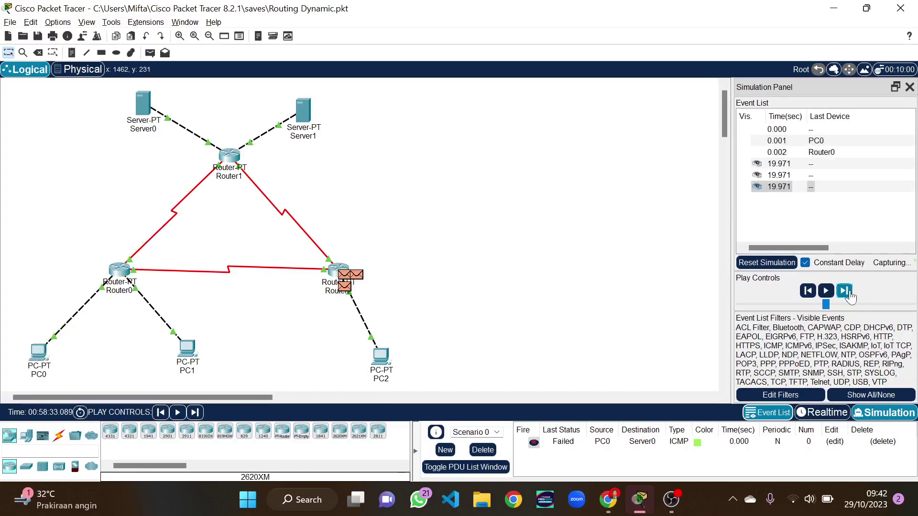
Reset the simulation and step the PC0-to-Server0 packet to the server and back to PC0
{"action": "left_click", "coordinate": [767, 263]}
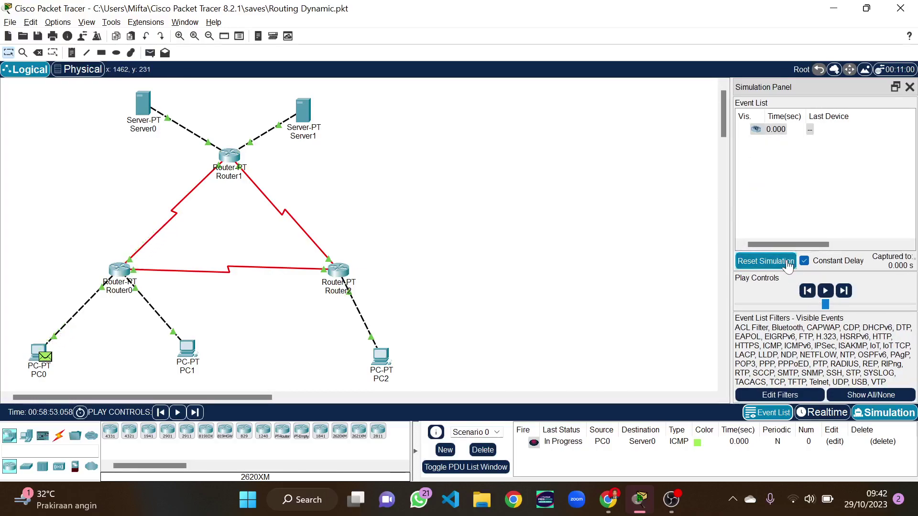
{"action": "left_click", "coordinate": [844, 290]}
{"action": "left_click", "coordinate": [845, 291]}
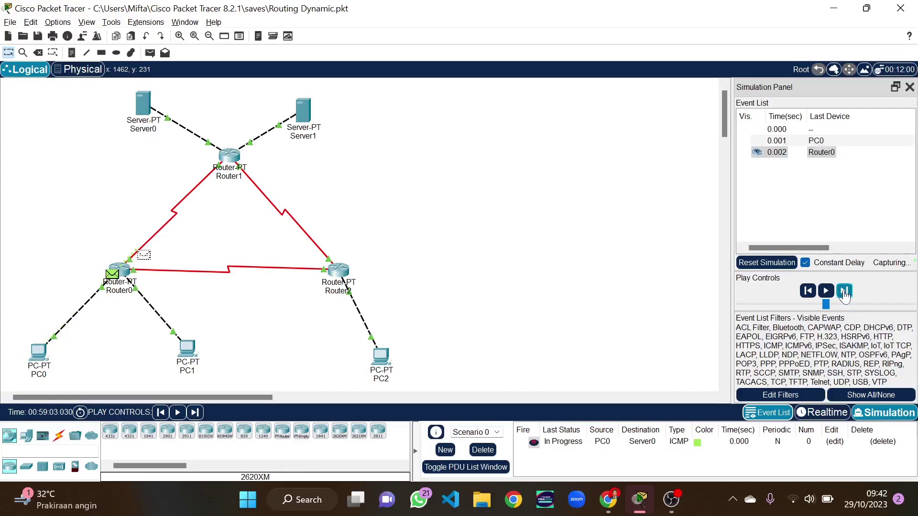
{"action": "left_click", "coordinate": [844, 290]}
{"action": "left_click", "coordinate": [844, 290]}
{"action": "left_click", "coordinate": [845, 291]}
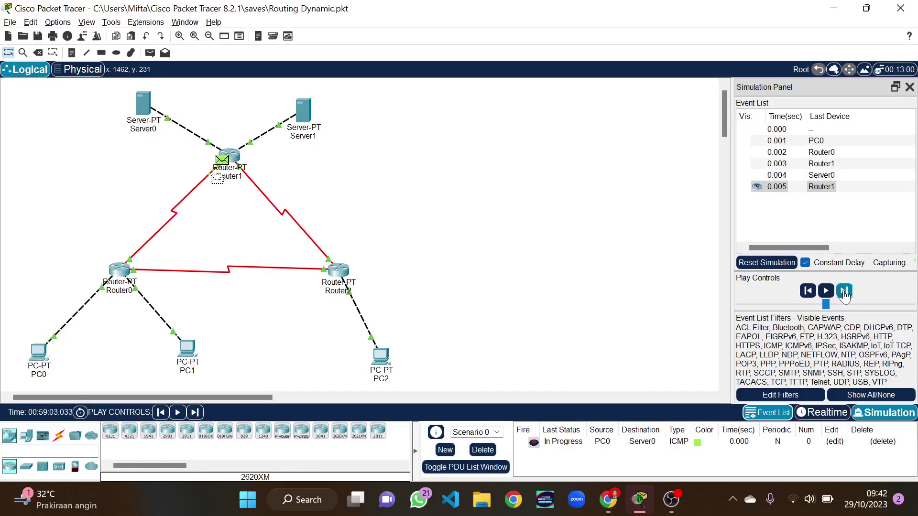
{"action": "left_click", "coordinate": [845, 290]}
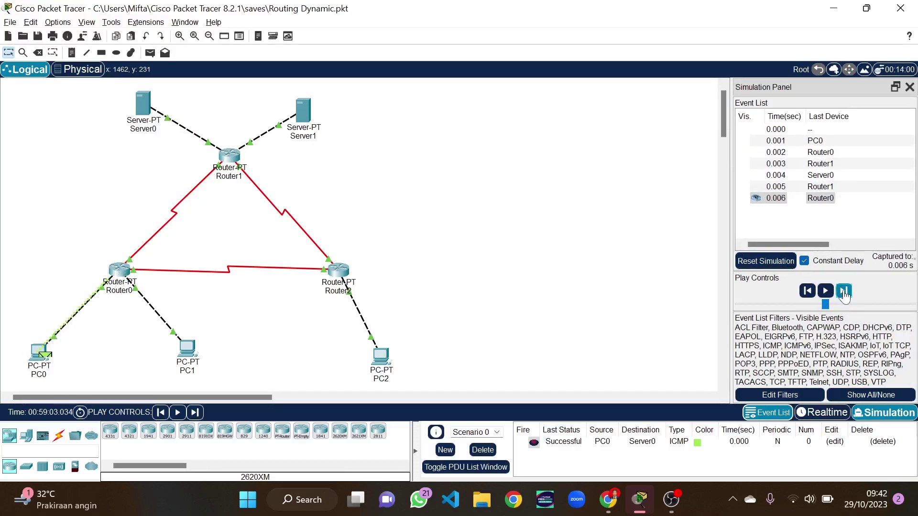
Delete the PC0-to-Server0 PDU scenario and add a simple PDU from PC0 to Server1
{"action": "left_click", "coordinate": [482, 449]}
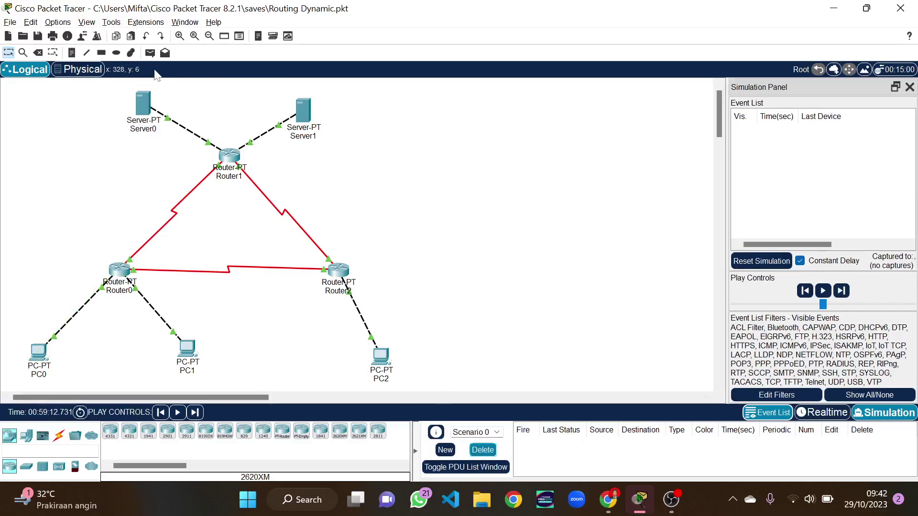
{"action": "left_click", "coordinate": [150, 53]}
{"action": "left_click", "coordinate": [39, 352]}
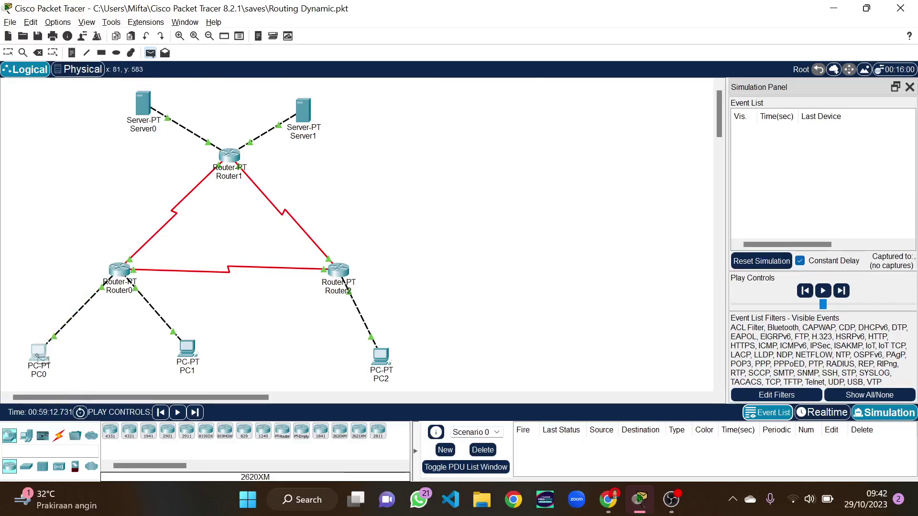
{"action": "left_click", "coordinate": [303, 111]}
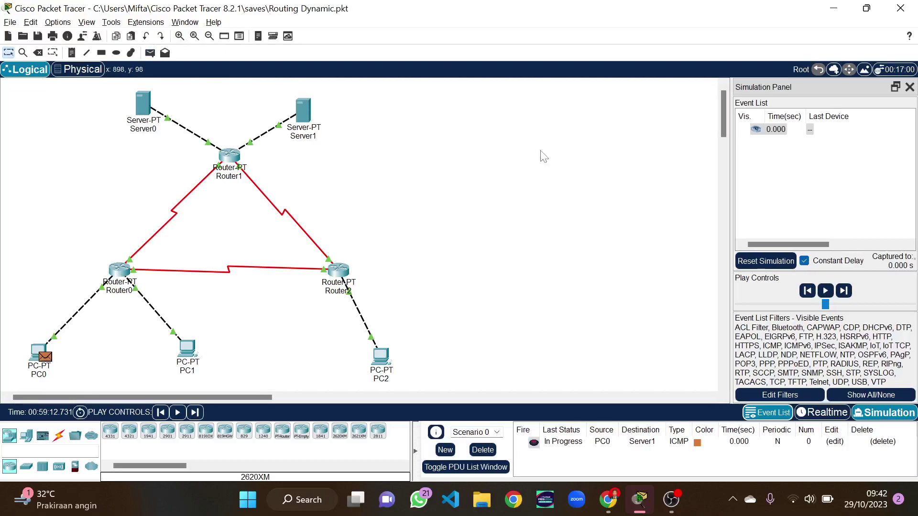
Try to step the PC0-to-Server1 packet through the simulation event by event
{"action": "left_click", "coordinate": [844, 291]}
{"action": "left_click", "coordinate": [844, 291]}
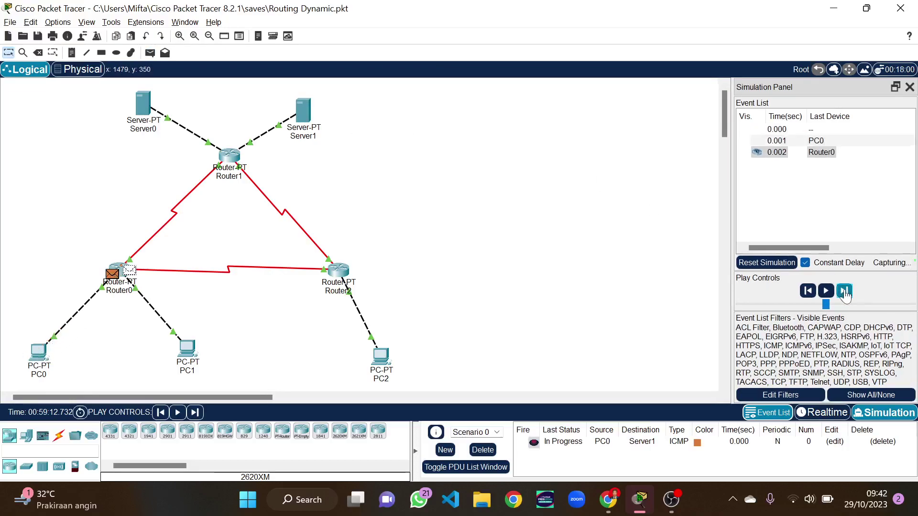
{"action": "left_click", "coordinate": [843, 291]}
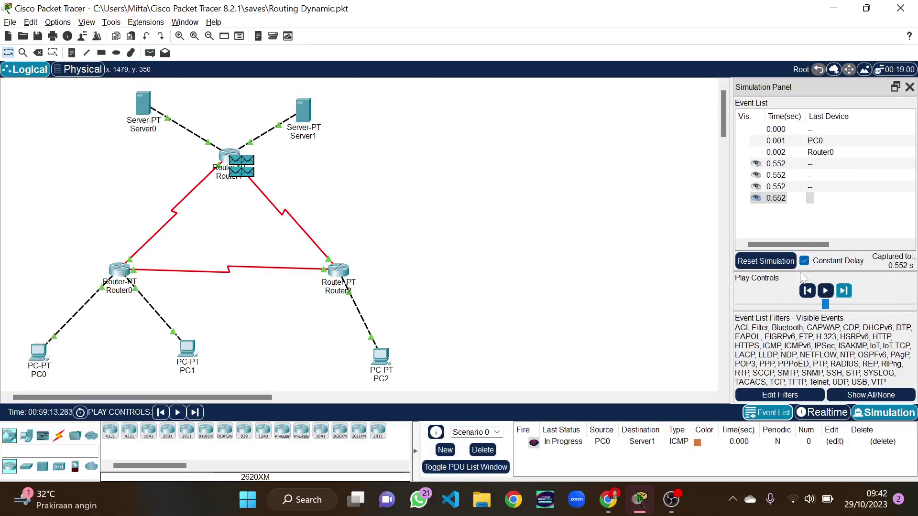
Reset the simulation and step the PC0-to-Server1 packet to the server and back to PC0
{"action": "left_click", "coordinate": [766, 262]}
{"action": "left_click", "coordinate": [842, 291]}
{"action": "left_click", "coordinate": [842, 291]}
{"action": "left_click", "coordinate": [842, 292]}
{"action": "left_click", "coordinate": [843, 291]}
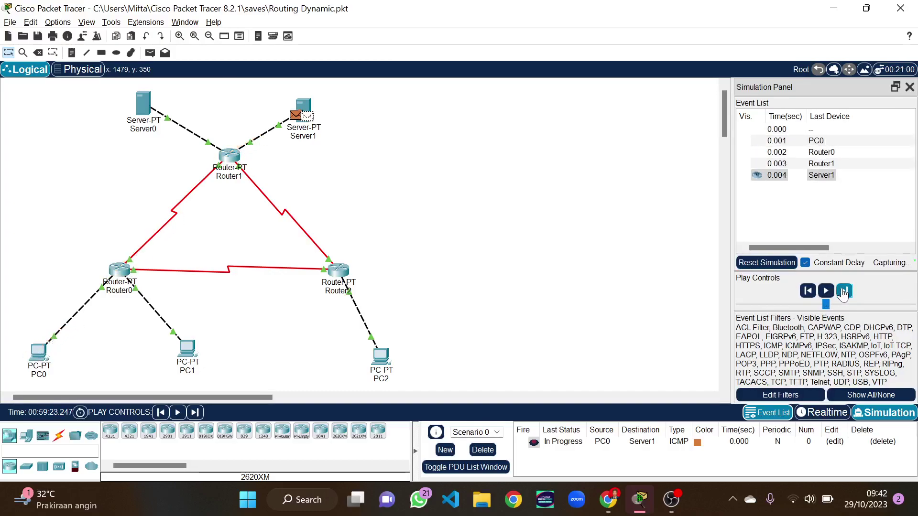
{"action": "left_click", "coordinate": [842, 291]}
{"action": "left_click", "coordinate": [842, 291]}
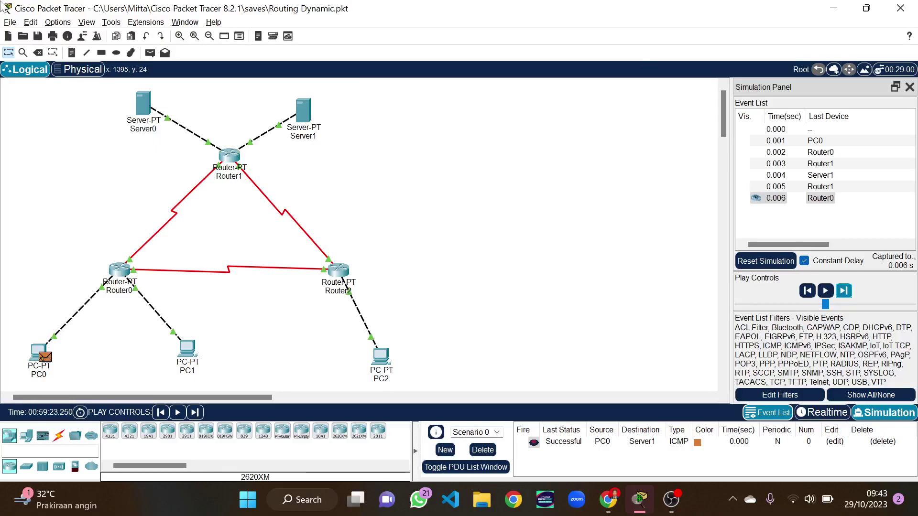
Delete the PC0-to-Server1 PDU scenario and add a simple PDU from PC2 to PC0
{"action": "left_click", "coordinate": [484, 450]}
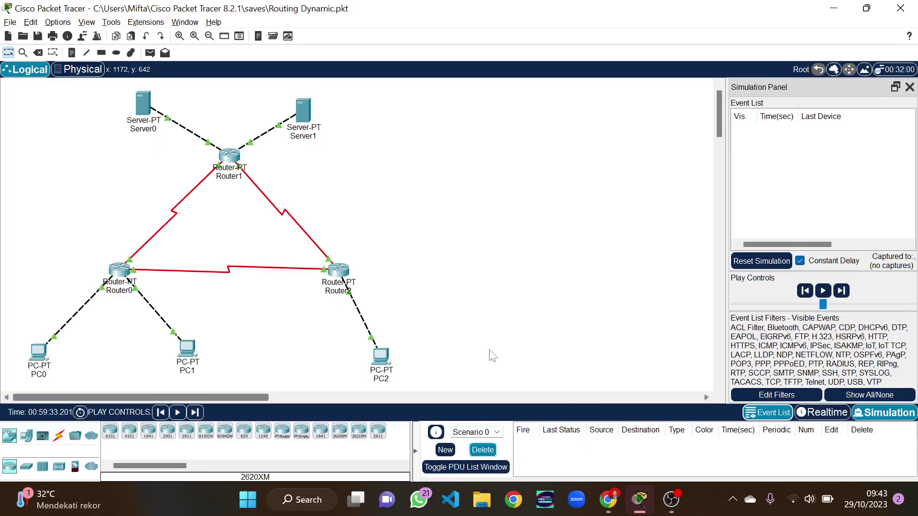
{"action": "left_click", "coordinate": [149, 52]}
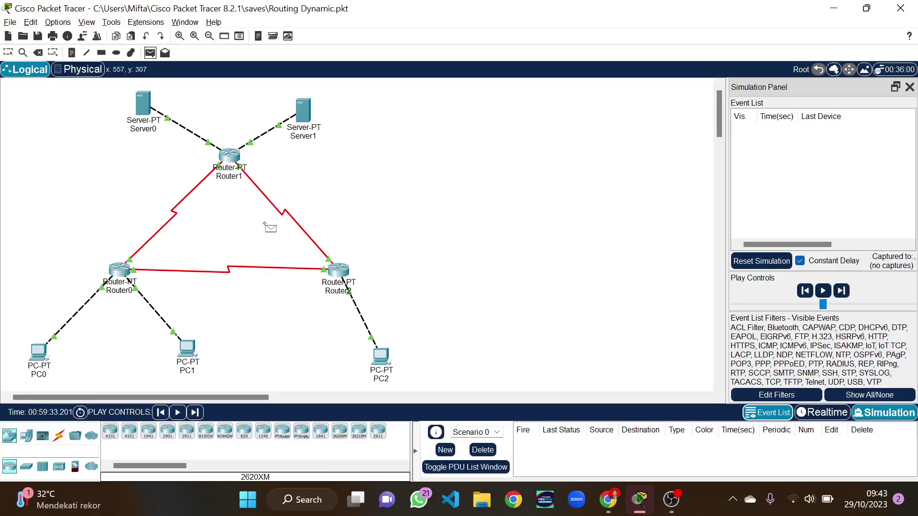
{"action": "left_click", "coordinate": [381, 354]}
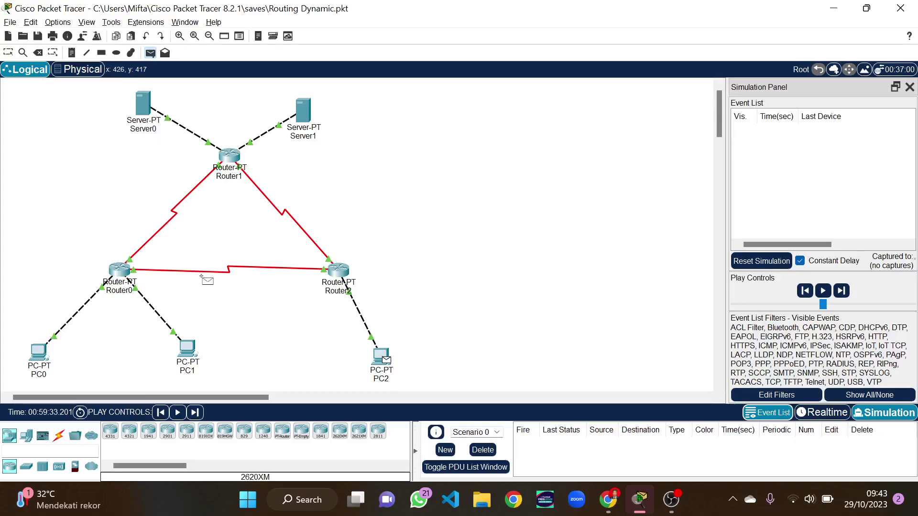
{"action": "left_click", "coordinate": [43, 353]}
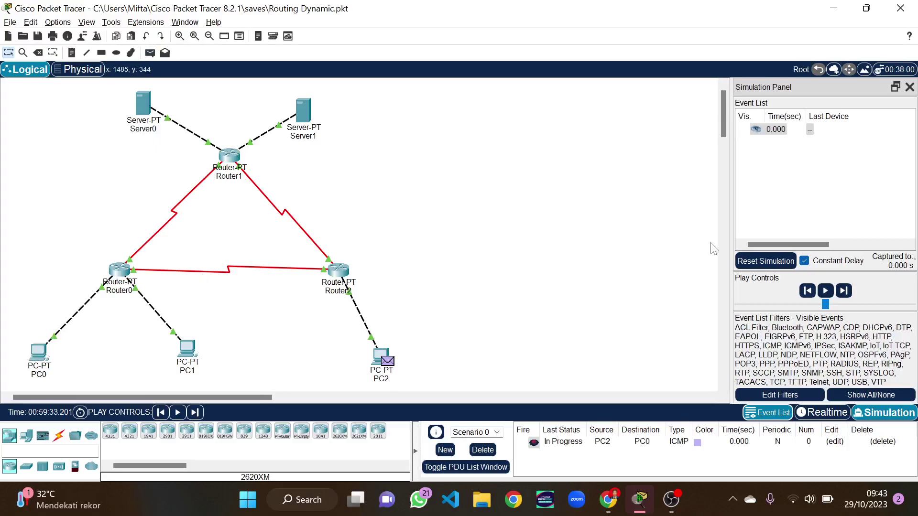
Step through the PC2-to-PC0 packet exchange event by event until the reply returns to PC2
{"action": "left_click", "coordinate": [844, 292]}
{"action": "left_click", "coordinate": [844, 293]}
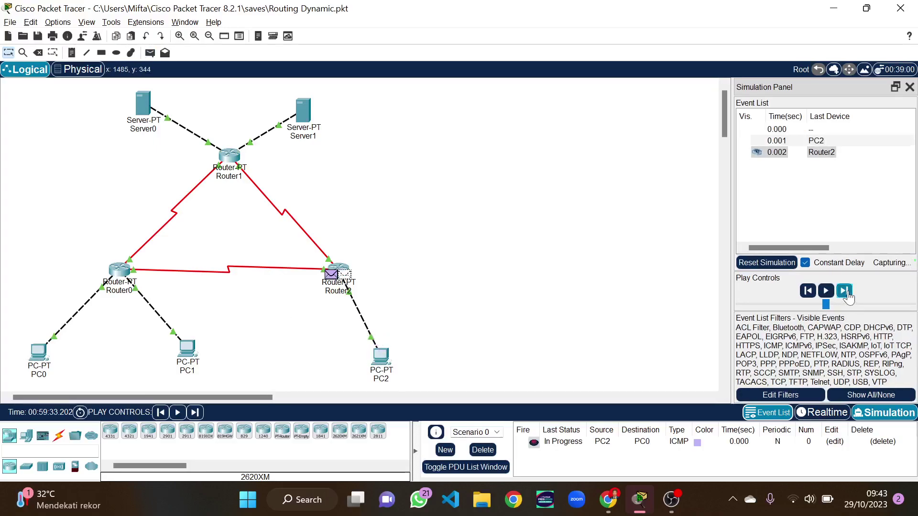
{"action": "left_click", "coordinate": [844, 293]}
{"action": "left_click", "coordinate": [844, 292]}
{"action": "left_click", "coordinate": [844, 293]}
{"action": "left_click", "coordinate": [844, 293]}
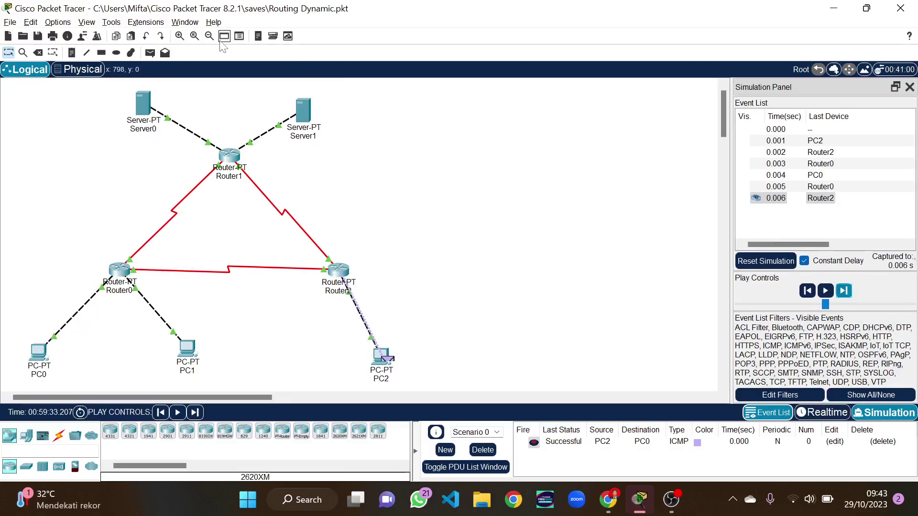
Add a simple PDU from PC2 to Server0 and step through the simulation until the reply returns to PC2
{"action": "left_click", "coordinate": [150, 53]}
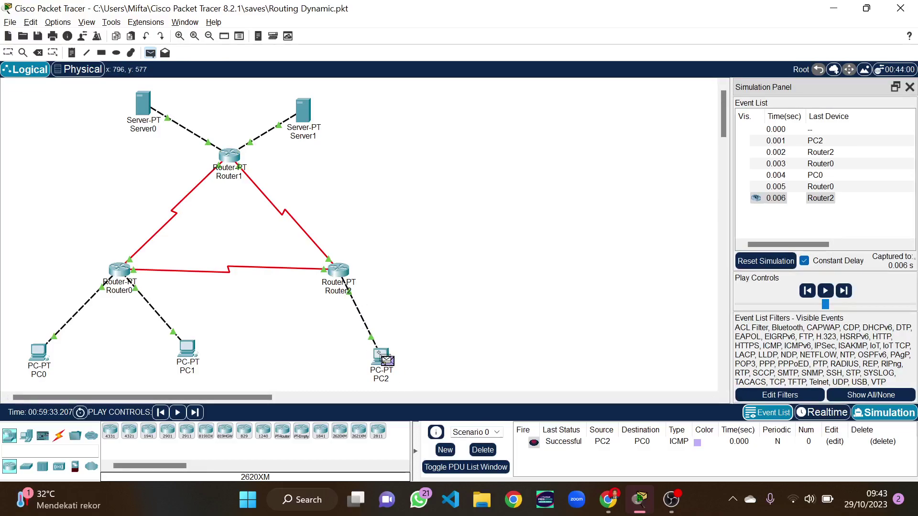
{"action": "left_click", "coordinate": [143, 104]}
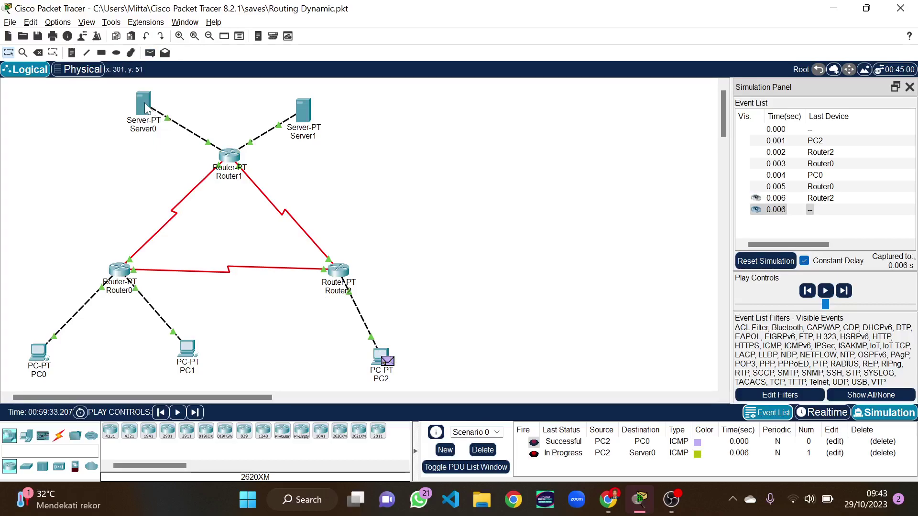
{"action": "left_click", "coordinate": [843, 290]}
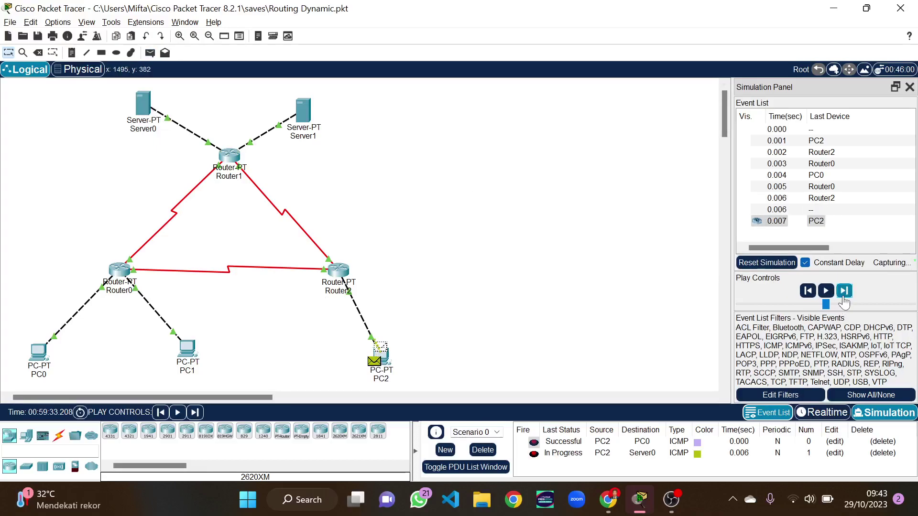
{"action": "left_click", "coordinate": [844, 296]}
{"action": "left_click", "coordinate": [844, 296]}
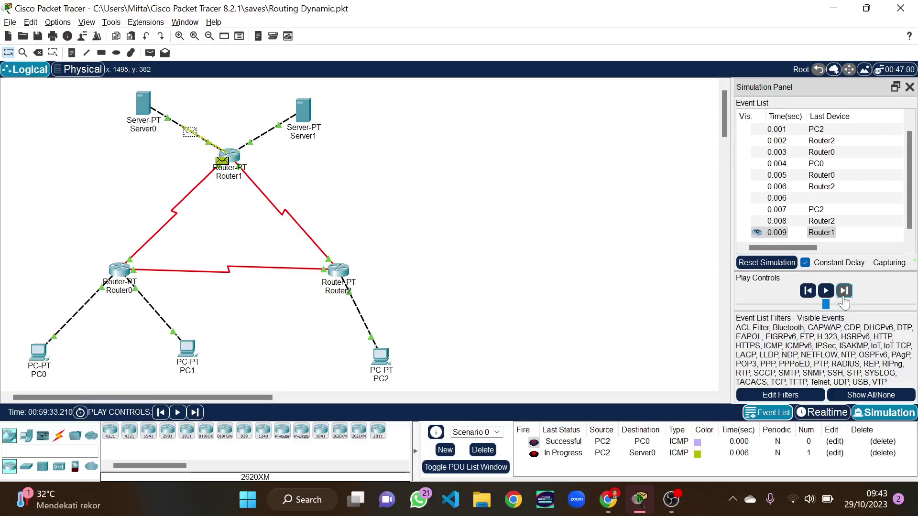
{"action": "left_click", "coordinate": [844, 296]}
{"action": "left_click", "coordinate": [843, 292]}
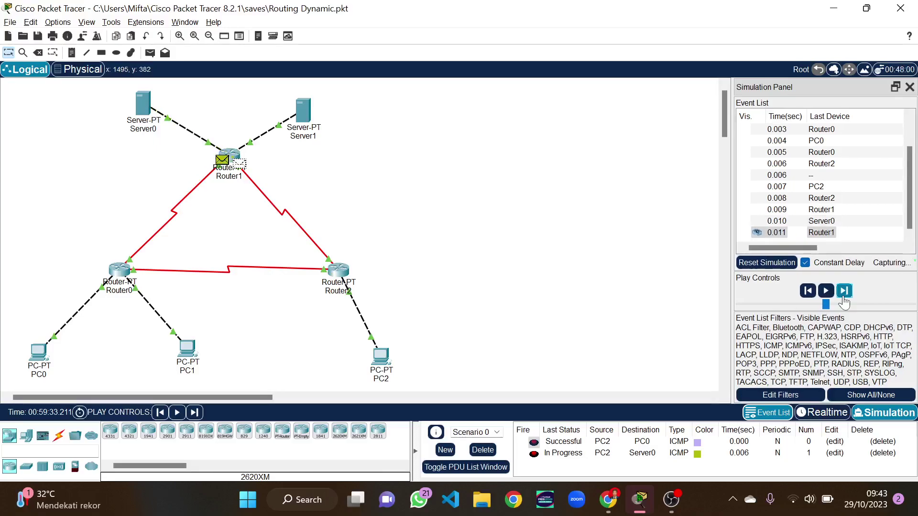
{"action": "left_click", "coordinate": [843, 296]}
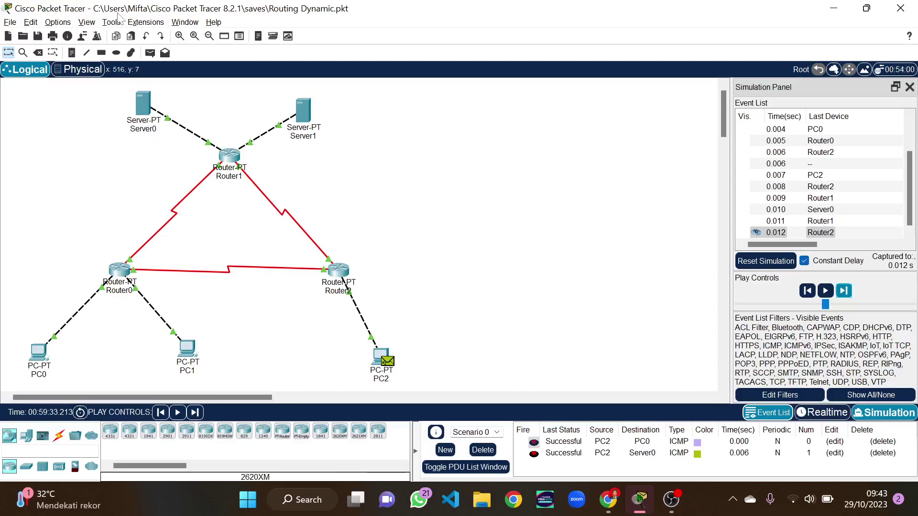
Add a simple PDU from PC2 to PC1 and step through its events until the reply returns to PC2
{"action": "left_click", "coordinate": [150, 52]}
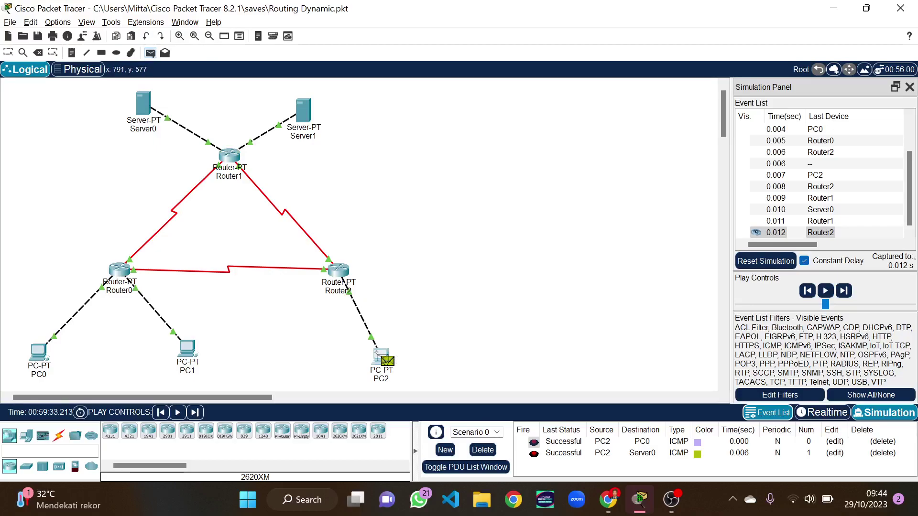
{"action": "left_click", "coordinate": [191, 351]}
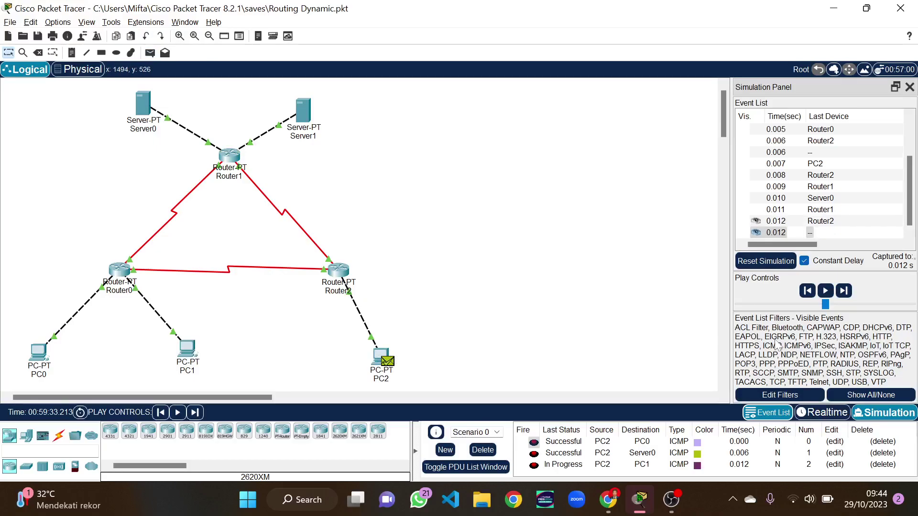
{"action": "left_click", "coordinate": [843, 290]}
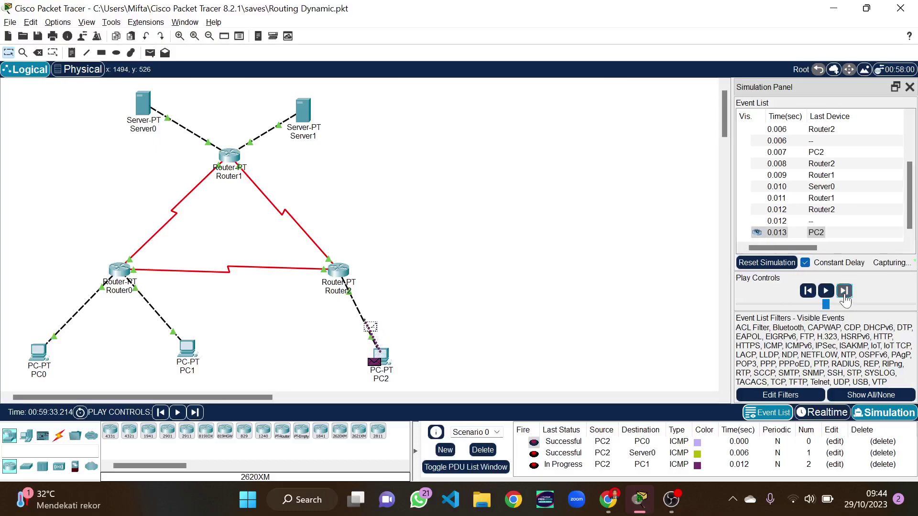
{"action": "left_click", "coordinate": [845, 294]}
{"action": "left_click", "coordinate": [844, 294]}
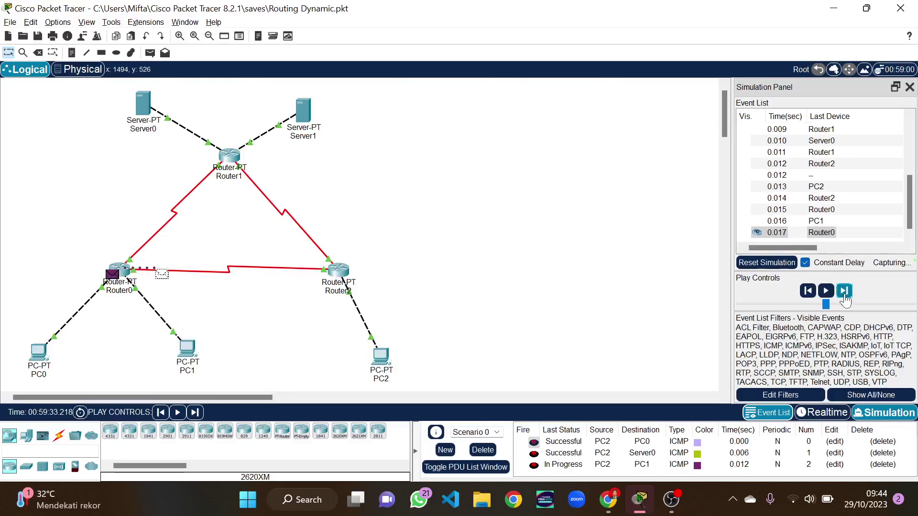
{"action": "left_click", "coordinate": [844, 294]}
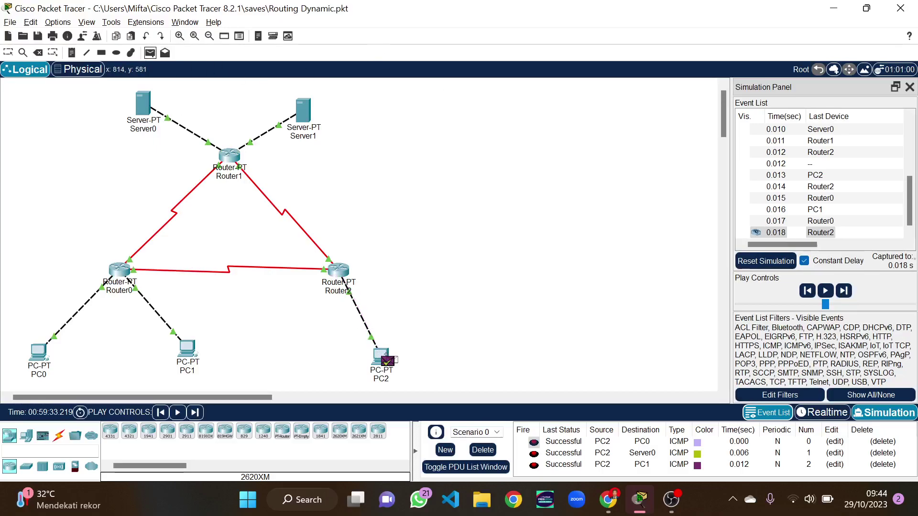
Add a simple PDU from PC2 to Server1 and step the packet to the server and back to PC2
{"action": "left_click", "coordinate": [380, 357]}
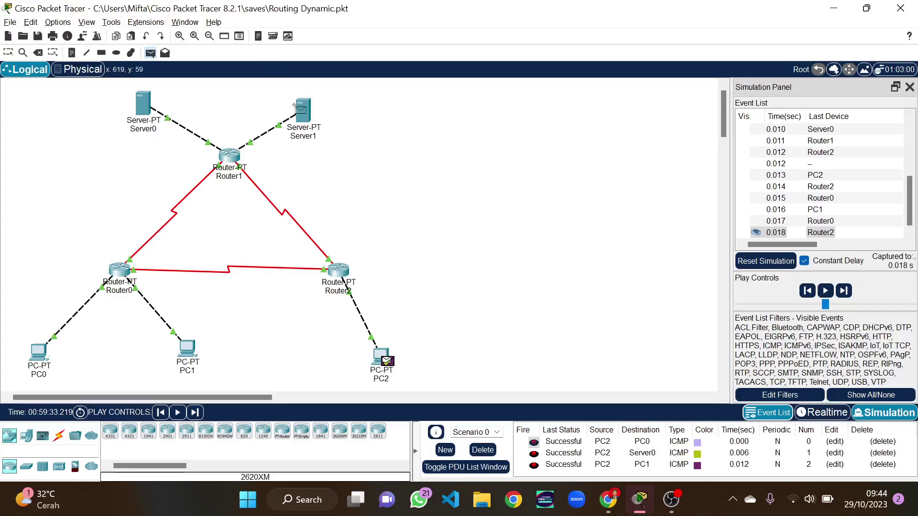
{"action": "left_click", "coordinate": [301, 107]}
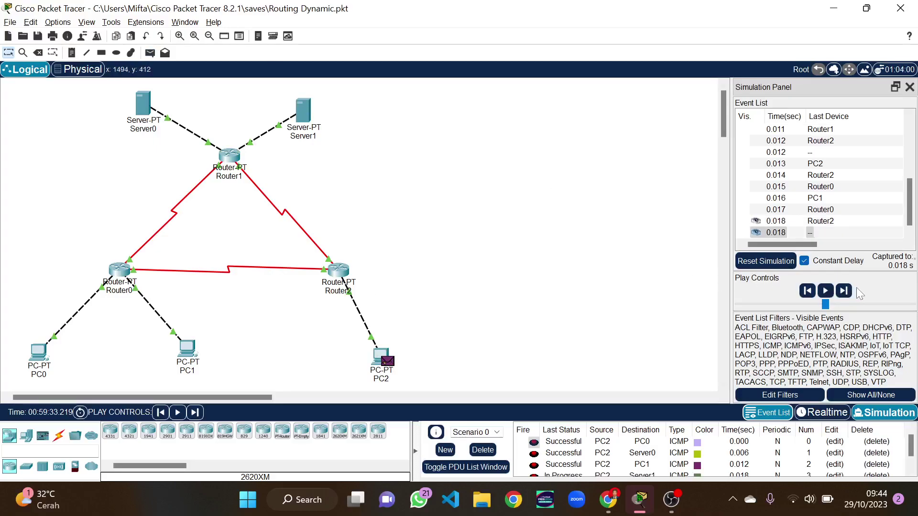
{"action": "left_click", "coordinate": [844, 291]}
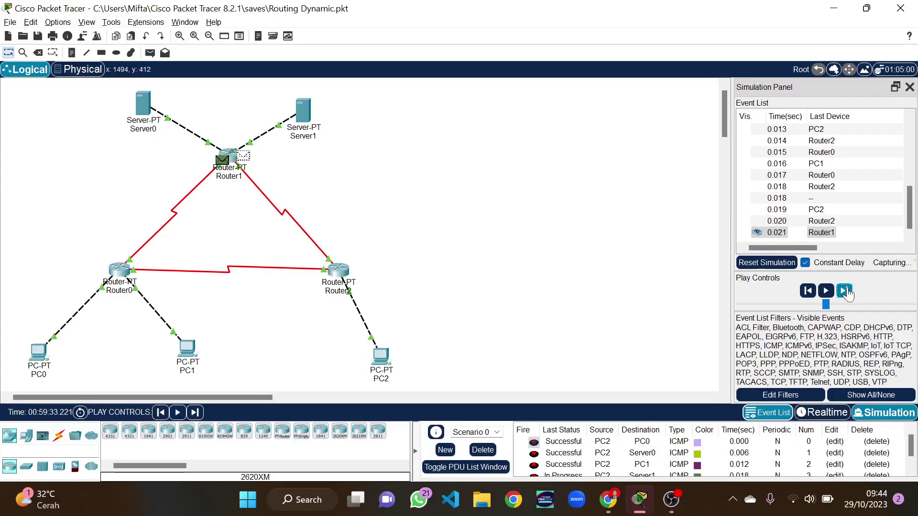
{"action": "left_click", "coordinate": [846, 291]}
{"action": "left_click", "coordinate": [846, 292]}
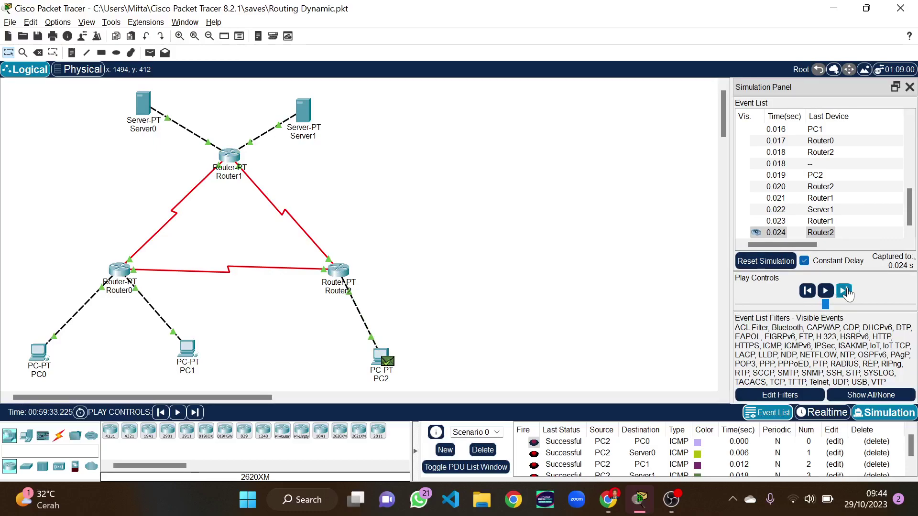
Add a simple PDU from Server0 to Server1 and step through the exchange until the reply returns to Server0
{"action": "left_click", "coordinate": [150, 52]}
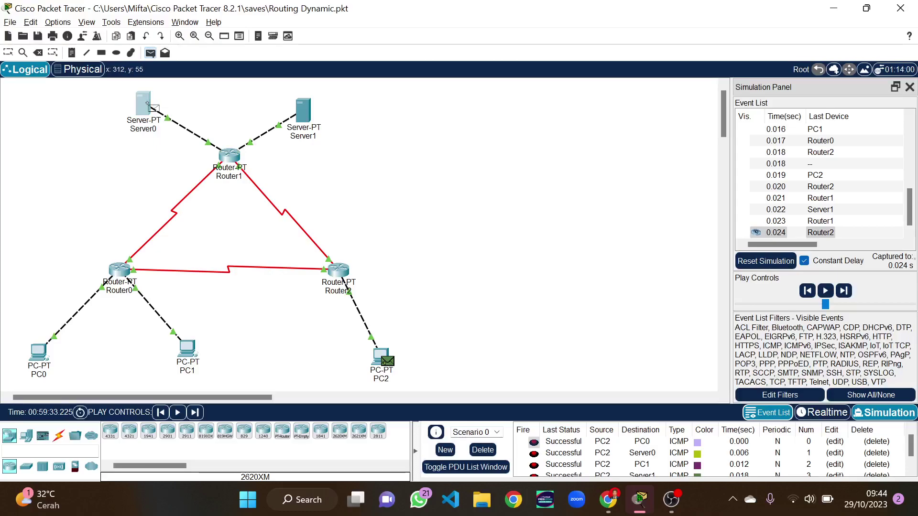
{"action": "left_click", "coordinate": [145, 104]}
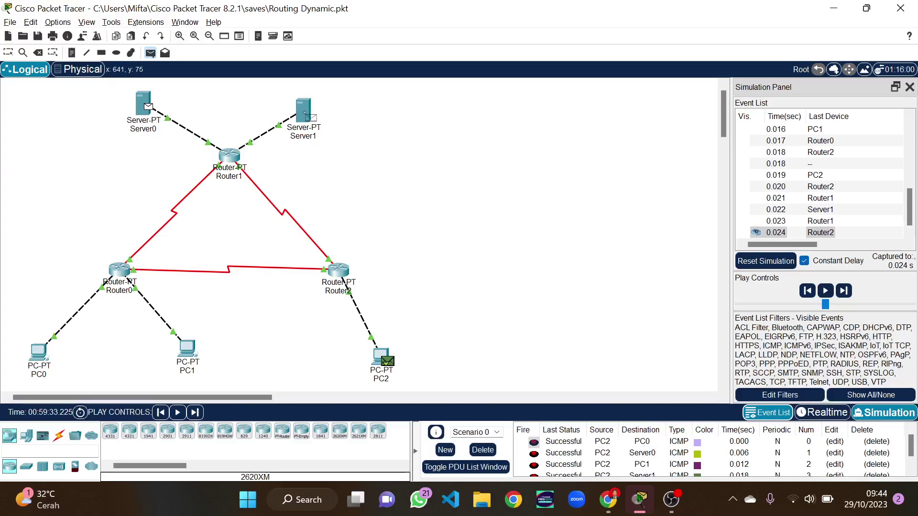
{"action": "left_click", "coordinate": [306, 115]}
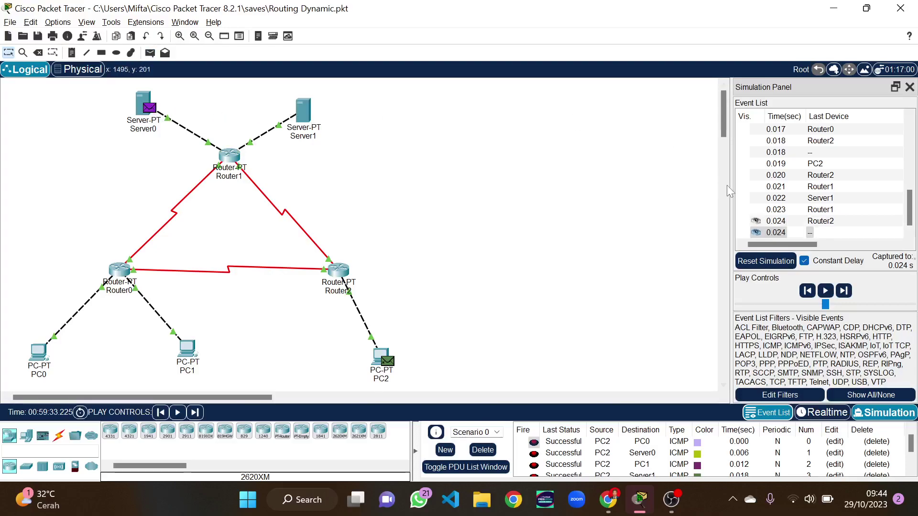
{"action": "left_click", "coordinate": [843, 291]}
{"action": "left_click", "coordinate": [843, 291]}
{"action": "left_click", "coordinate": [843, 290]}
{"action": "left_click", "coordinate": [843, 291]}
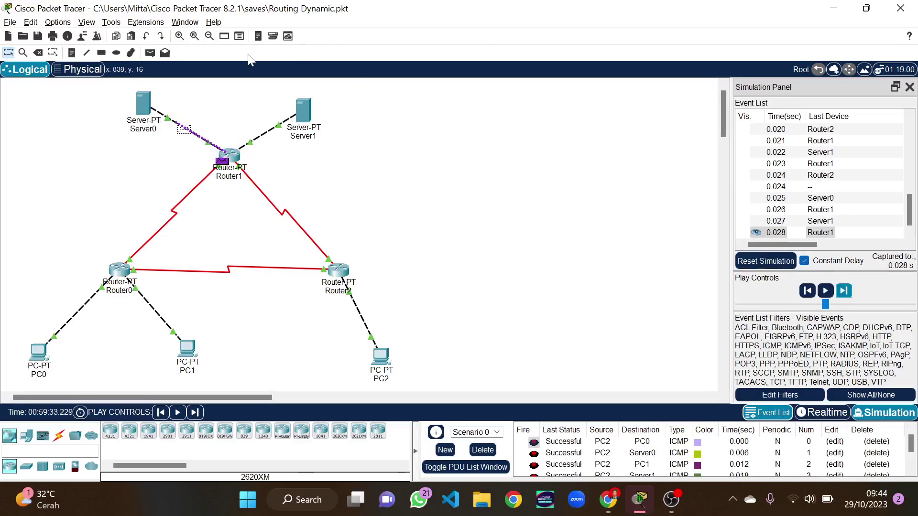
Add a simple PDU from Server0 to PC0 and step the packet event by event to PC0 and back
{"action": "left_click", "coordinate": [150, 53]}
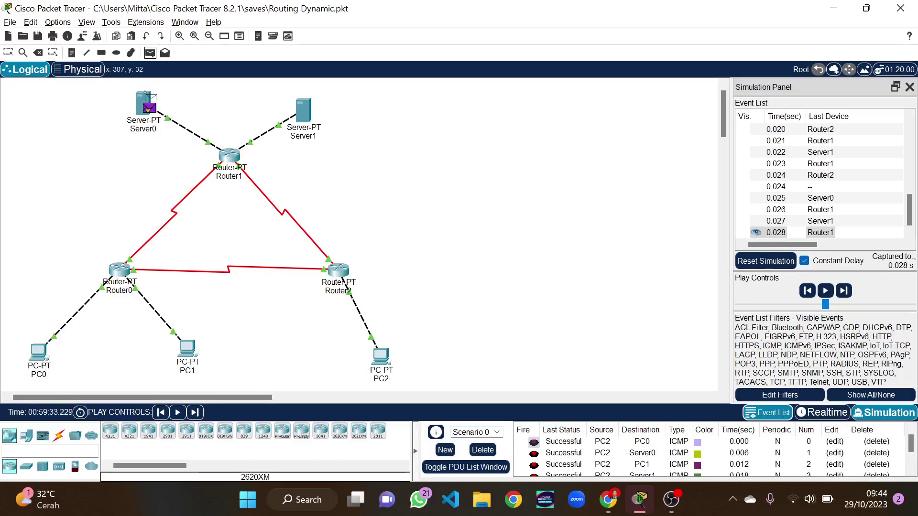
{"action": "left_click", "coordinate": [144, 96]}
{"action": "left_click", "coordinate": [40, 355]}
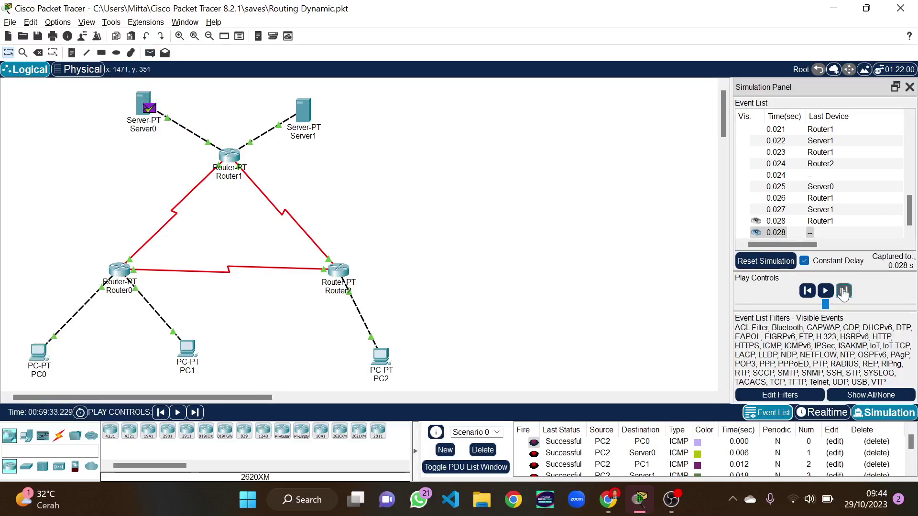
{"action": "left_click", "coordinate": [843, 291]}
{"action": "left_click", "coordinate": [843, 291]}
{"action": "left_click", "coordinate": [843, 291]}
{"action": "left_click", "coordinate": [843, 291]}
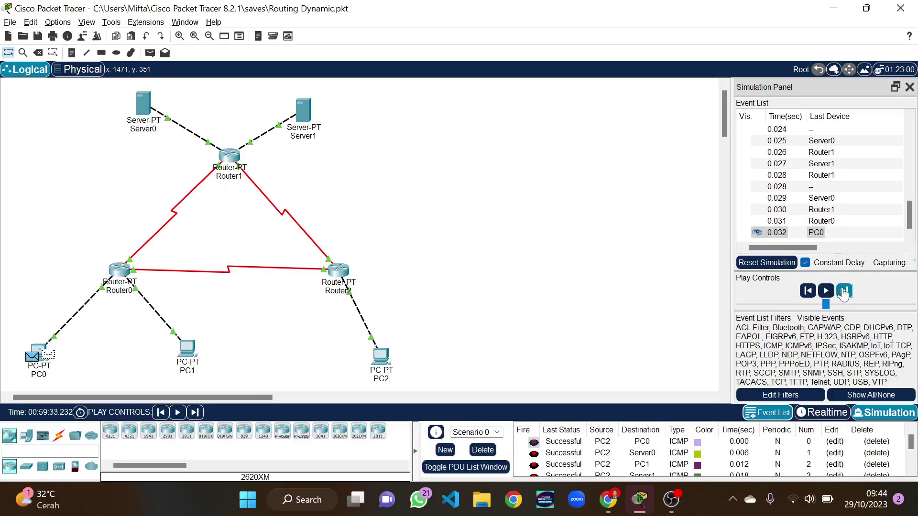
{"action": "left_click", "coordinate": [843, 290]}
{"action": "left_click", "coordinate": [843, 291]}
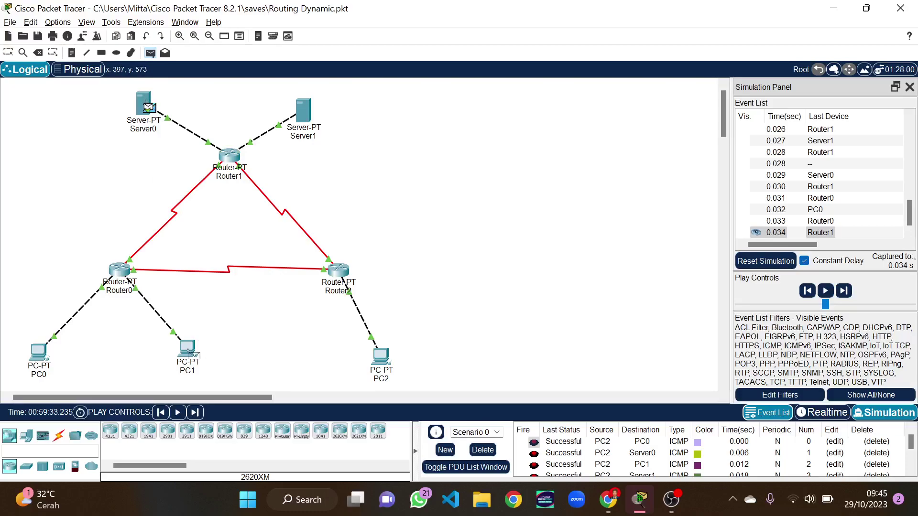
Add a simple PDU from Server0 to PC1 and step through its events until the reply returns to Server0
{"action": "left_click", "coordinate": [190, 352]}
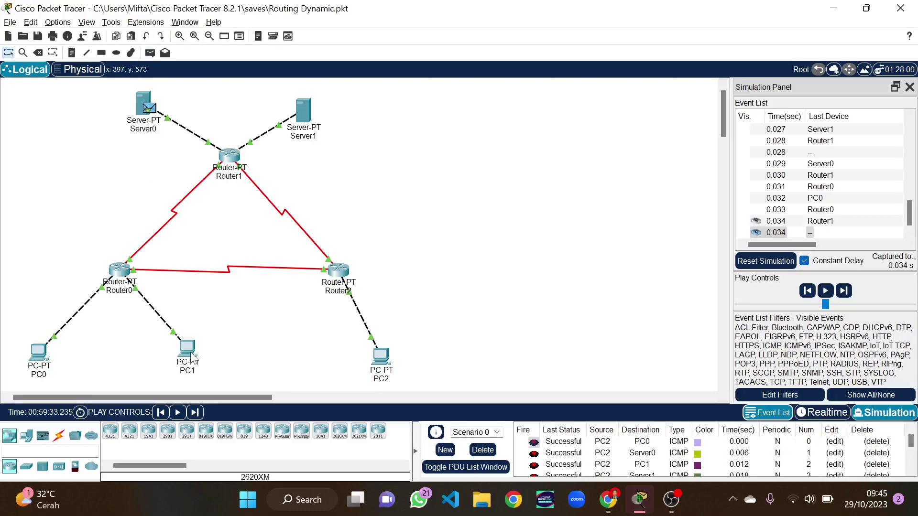
{"action": "left_click", "coordinate": [848, 297]}
{"action": "left_click", "coordinate": [848, 298]}
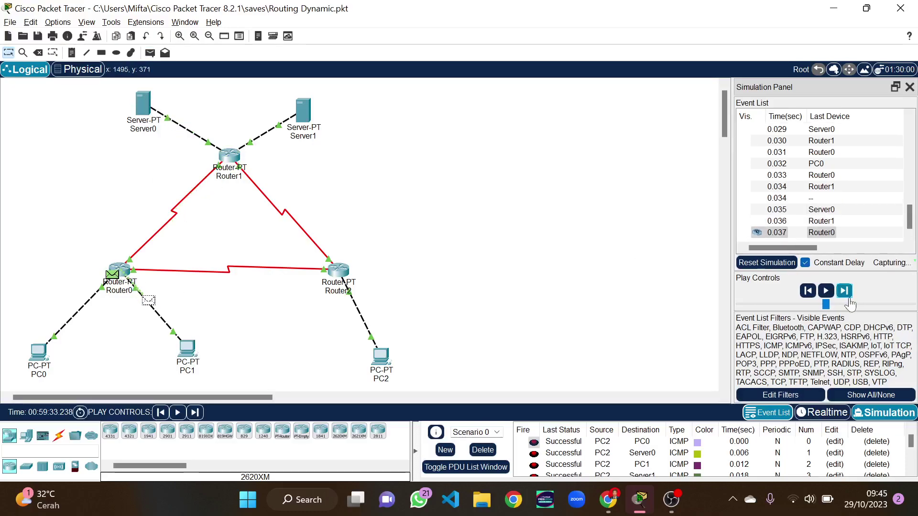
{"action": "left_click", "coordinate": [847, 298]}
{"action": "left_click", "coordinate": [847, 298]}
{"action": "left_click", "coordinate": [847, 299]}
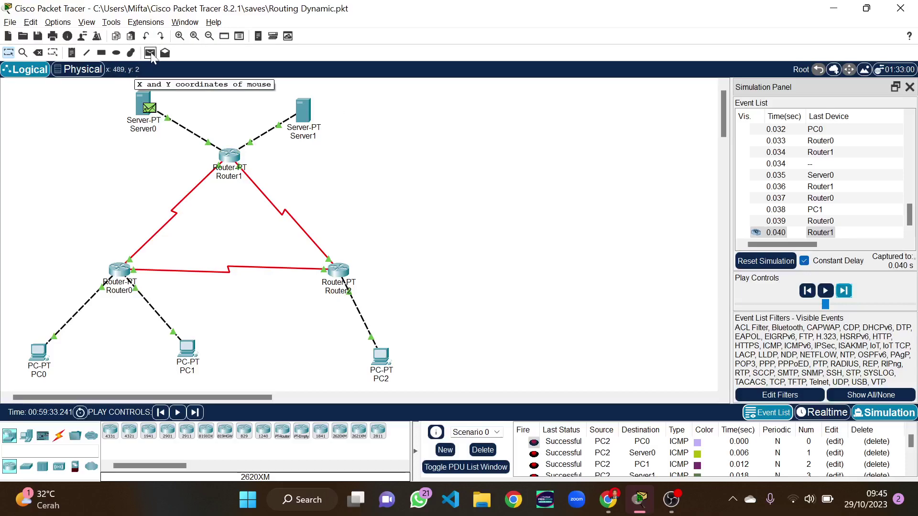
Add a simple PDU from Server0 to PC2 and step the packet to PC2 and back to the server
{"action": "left_click", "coordinate": [151, 53]}
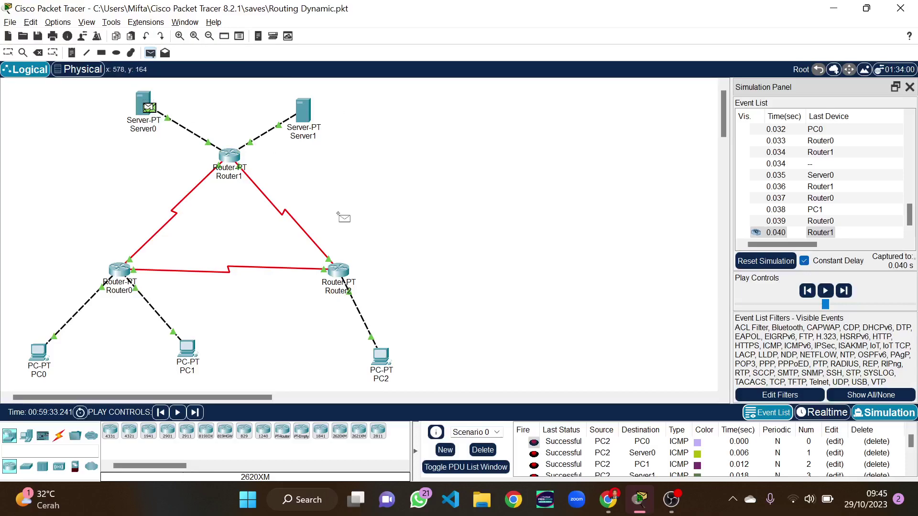
{"action": "left_click", "coordinate": [388, 363]}
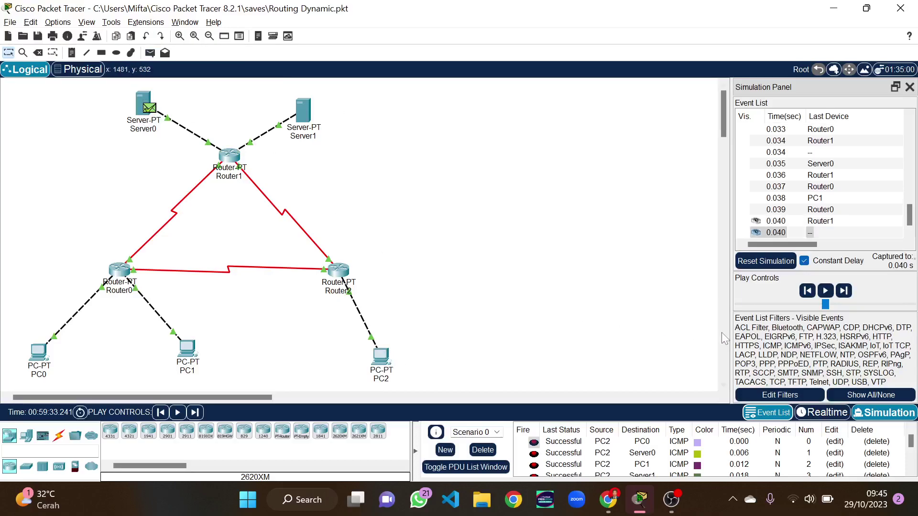
{"action": "left_click", "coordinate": [843, 290]}
{"action": "left_click", "coordinate": [844, 291]}
{"action": "left_click", "coordinate": [843, 291]}
{"action": "left_click", "coordinate": [843, 291]}
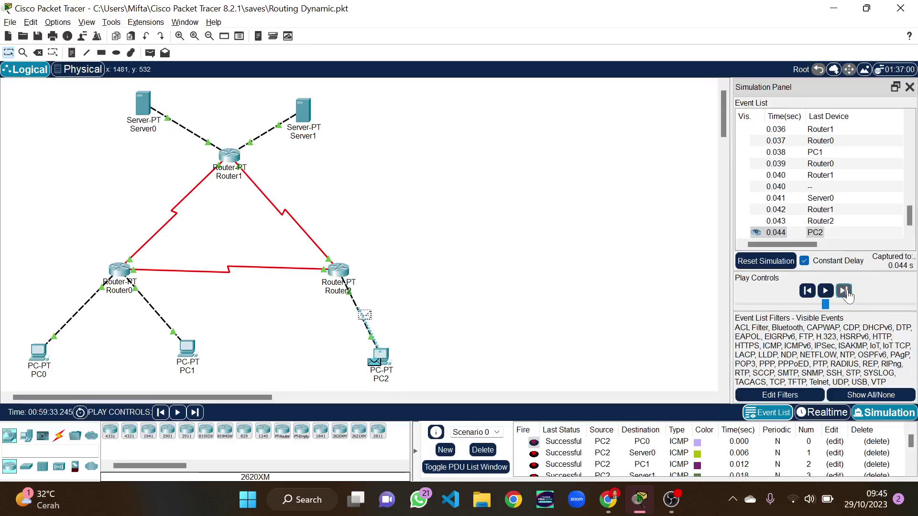
{"action": "left_click", "coordinate": [843, 291]}
{"action": "left_click", "coordinate": [843, 290]}
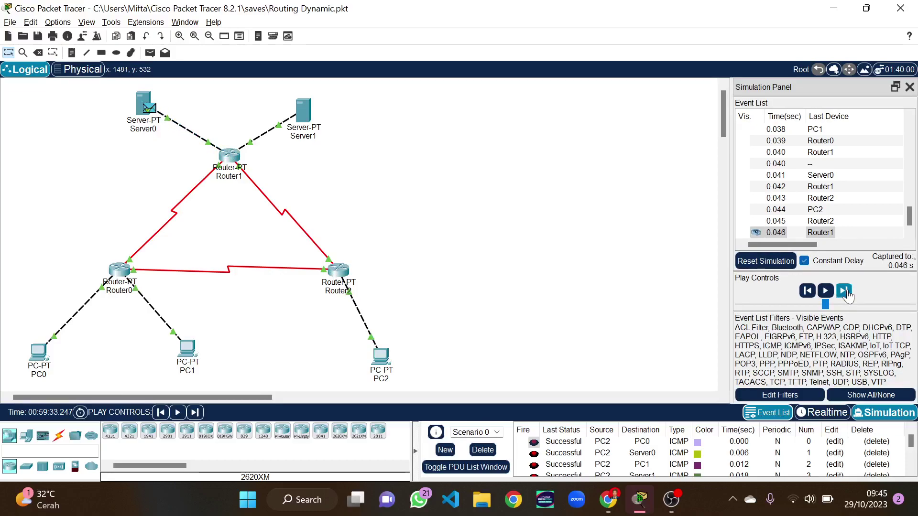
Return from the simulation to Realtime mode and open PC0's Command Prompt, placing its window beside the topology
{"action": "left_click", "coordinate": [909, 87]}
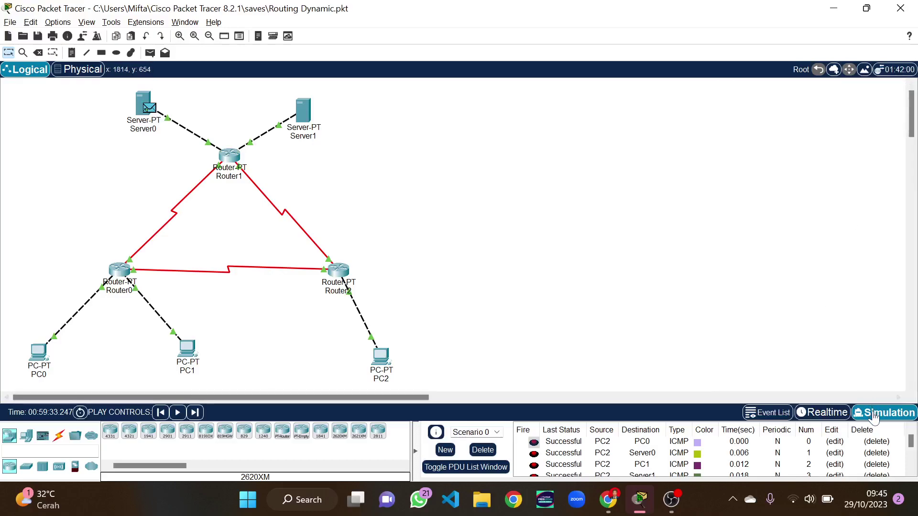
{"action": "left_click", "coordinate": [843, 414]}
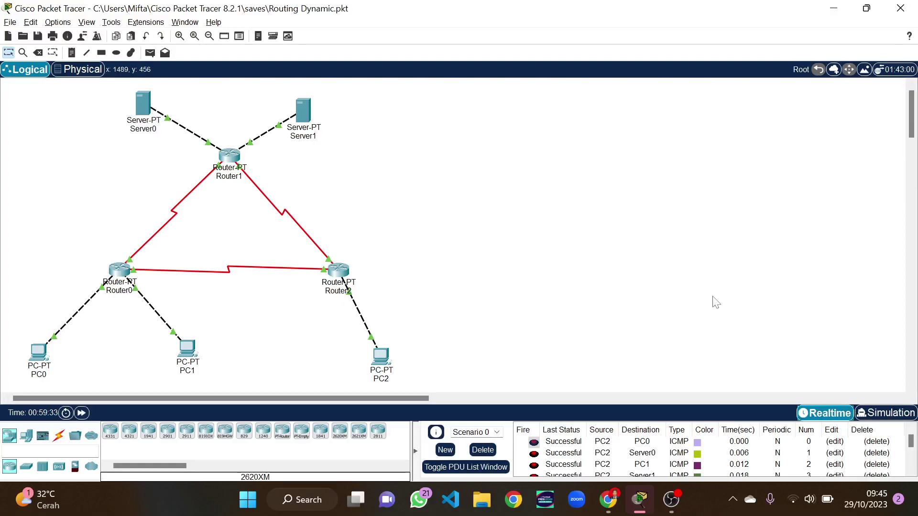
{"action": "left_click", "coordinate": [39, 354]}
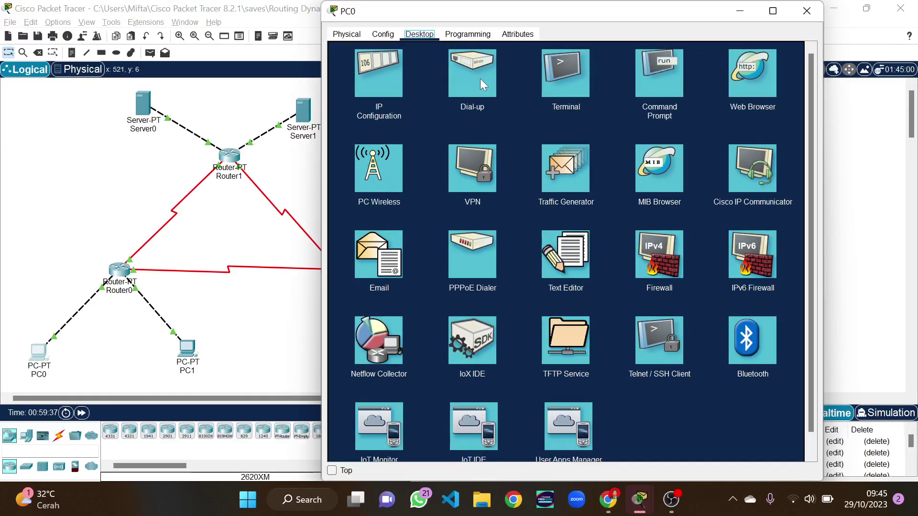
{"action": "left_click", "coordinate": [669, 74]}
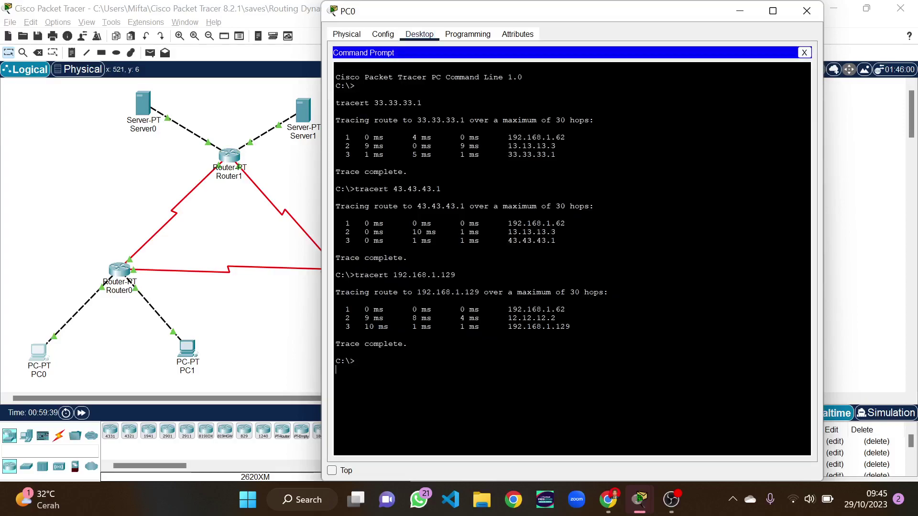
{"action": "left_click_drag", "start_coordinate": [632, 15], "coordinate": [726, 20]}
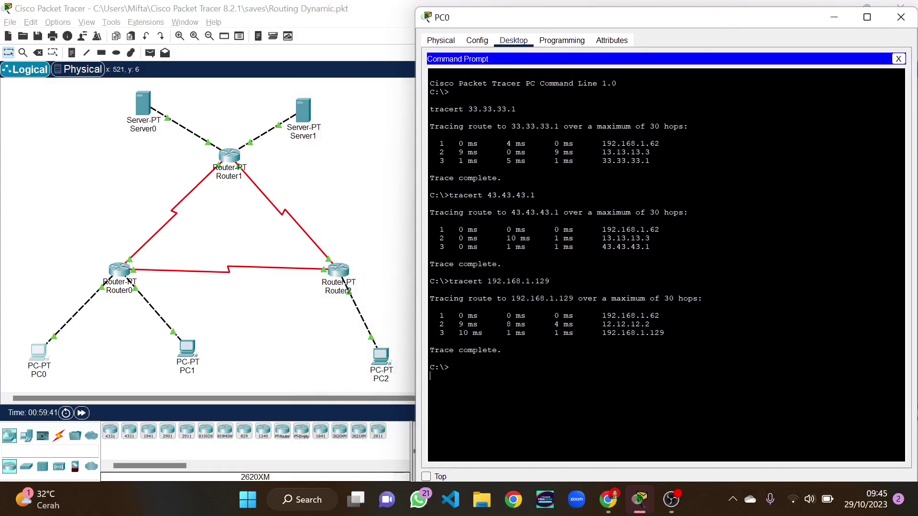
Try to clear PC0's Command Prompt with the commands cls, clear and delete
{"action": "type", "text": "cls"}
{"action": "key", "text": "Return"}
{"action": "type", "text": "clear"}
{"action": "key", "text": "Return"}
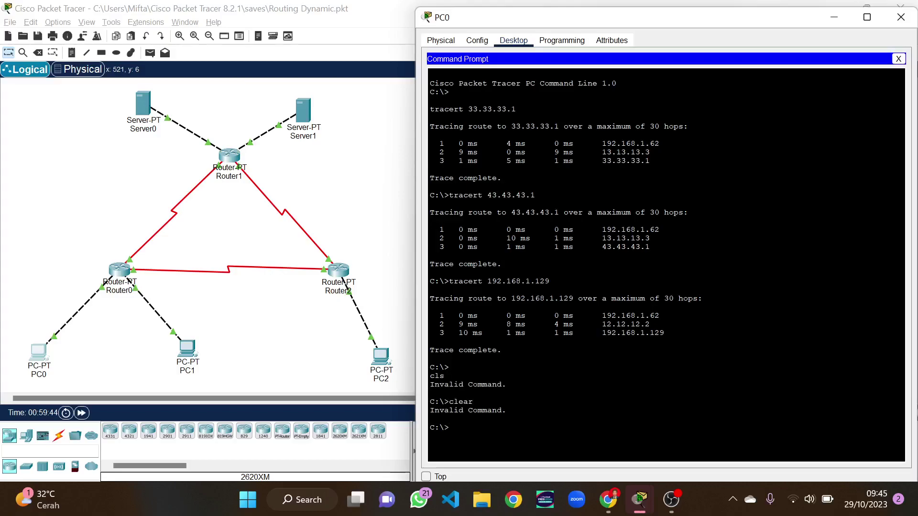
{"action": "type", "text": "delete"}
{"action": "key", "text": "Return"}
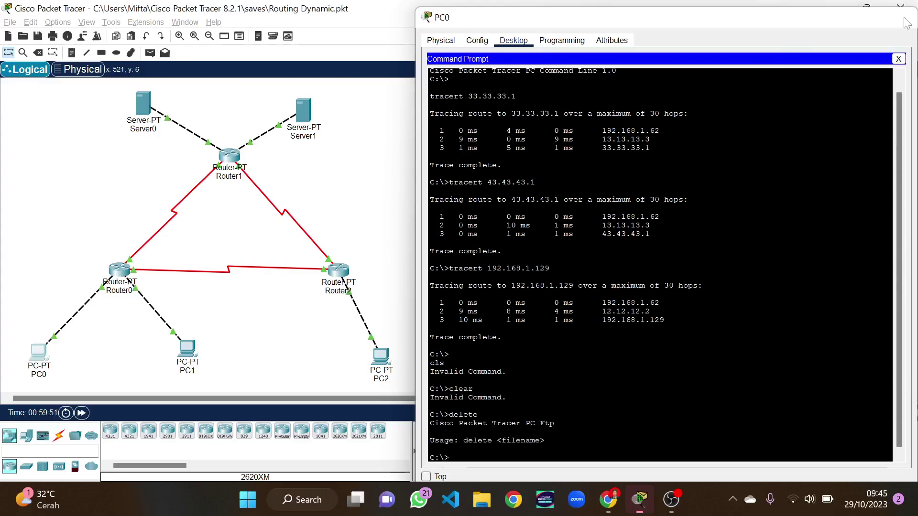
Close PC0's window, open PC1's Command Prompt and trace the route to 192.168.1.1
{"action": "left_click", "coordinate": [900, 18]}
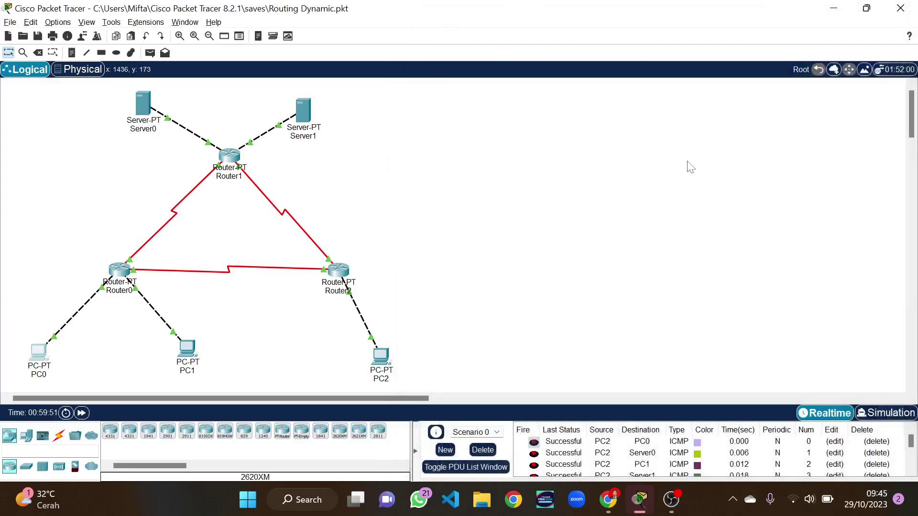
{"action": "left_click", "coordinate": [188, 351]}
{"action": "left_click", "coordinate": [382, 125]}
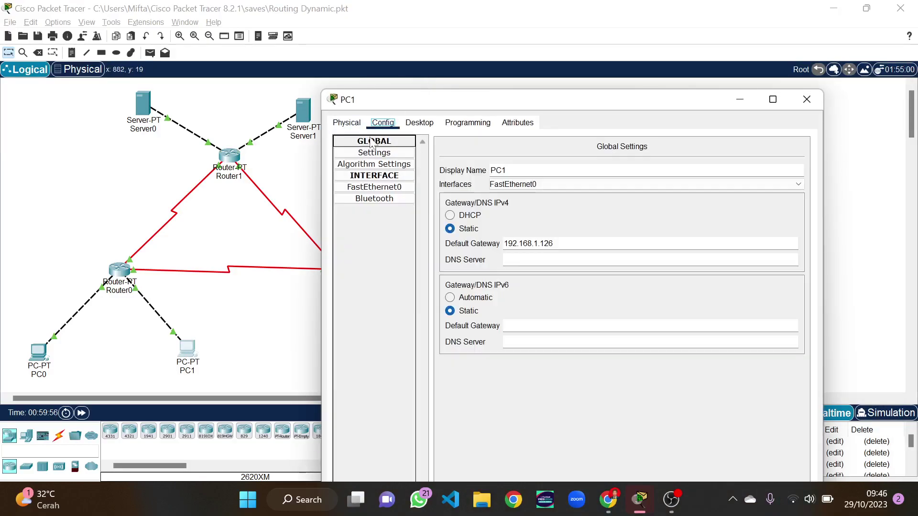
{"action": "left_click", "coordinate": [425, 126]}
{"action": "left_click", "coordinate": [658, 182]}
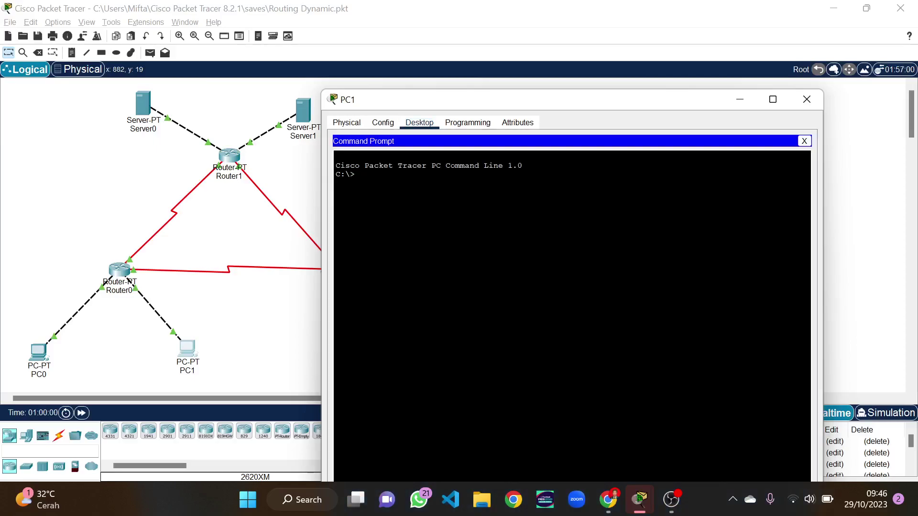
{"action": "type", "text": "tracert 192.168.1.1"}
{"action": "key", "text": "Return"}
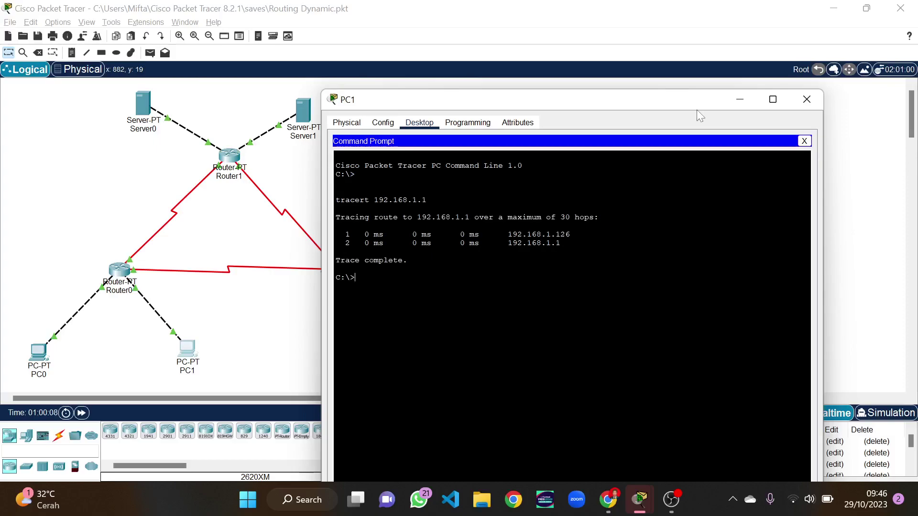
Place PC1's window beside the topology and trace the route to 192.168.1.128
{"action": "left_click_drag", "start_coordinate": [692, 102], "coordinate": [778, 30]}
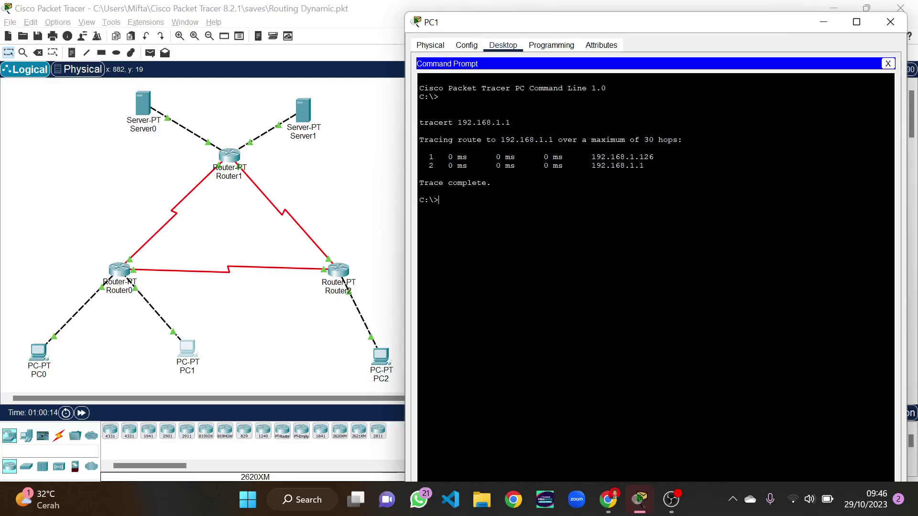
{"action": "type", "text": "racr"}
{"action": "type", "text": "rt 192.168"}
{"action": "type", "text": ".1.12"}
{"action": "type", "text": "8"}
{"action": "key", "text": "Return"}
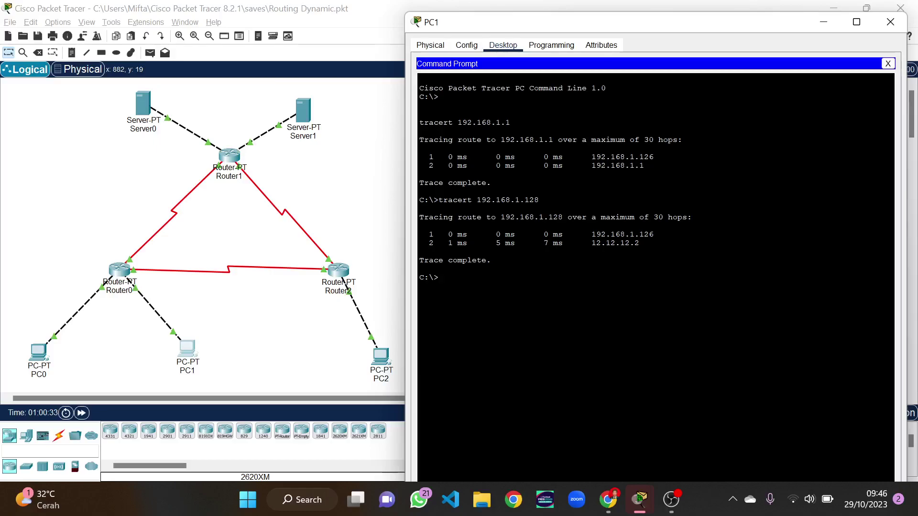
Trace the routes from PC1 to 33.33.33.1 and 43.43.43.1, and close PC1's window
{"action": "type", "text": "tracert 33.33.33.1"}
{"action": "key", "text": "Return"}
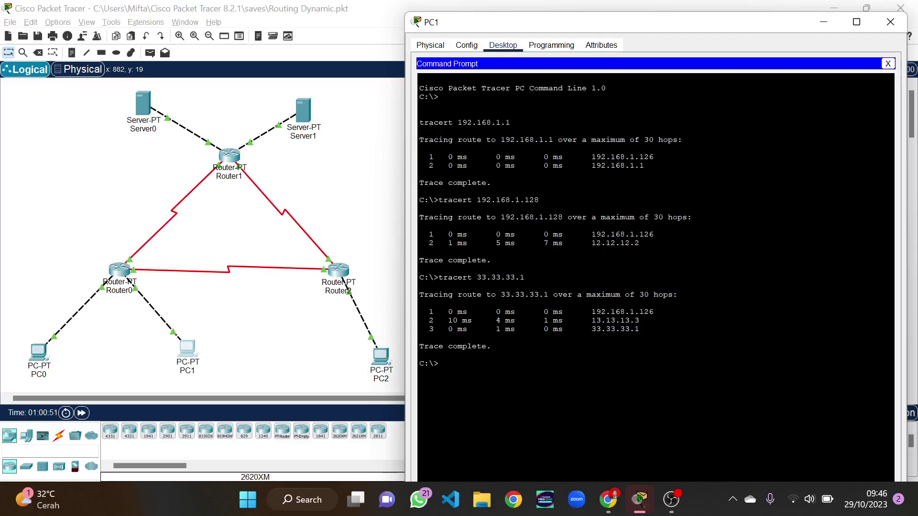
{"action": "type", "text": "trace "}
{"action": "type", "text": "t 43.43.43.1"}
{"action": "key", "text": "Return"}
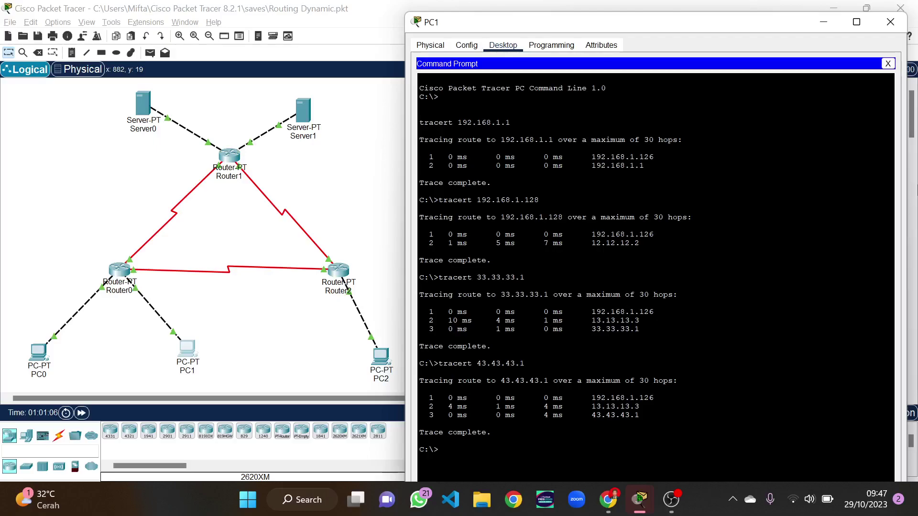
{"action": "left_click", "coordinate": [890, 21]}
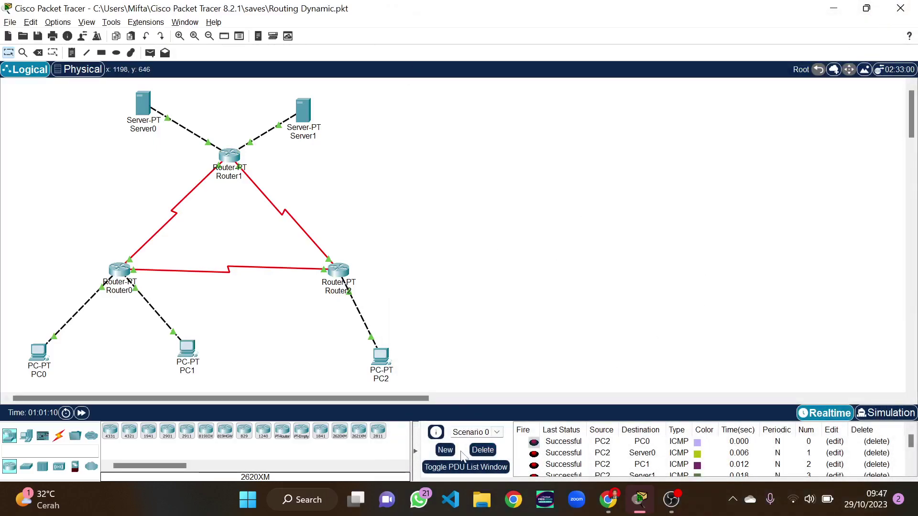
Create a new PDU scenario and add a simple PDU from PC0 to Server1 in Simulation mode
{"action": "left_click", "coordinate": [445, 450]}
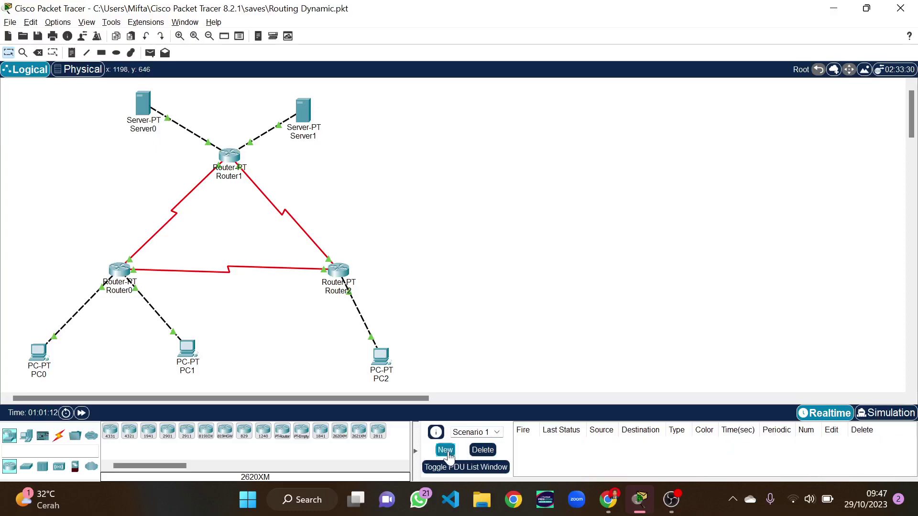
{"action": "left_click", "coordinate": [866, 415]}
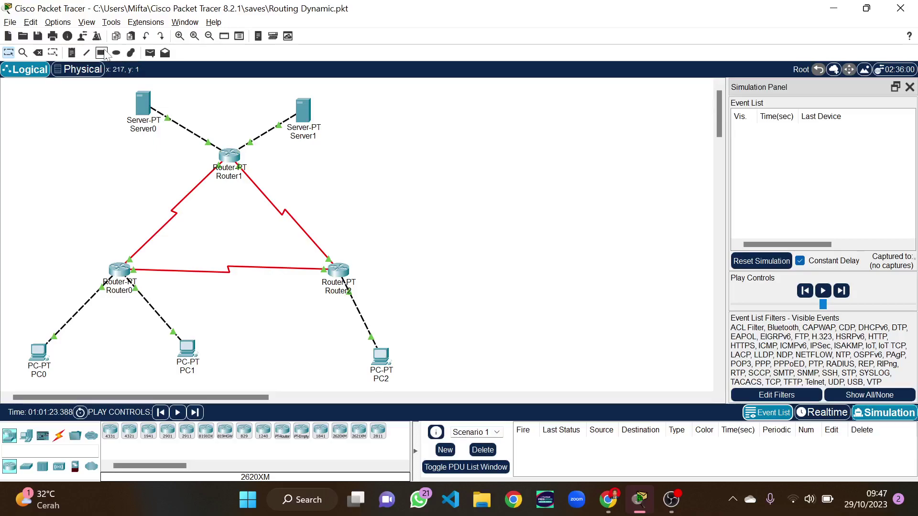
{"action": "left_click", "coordinate": [149, 53]}
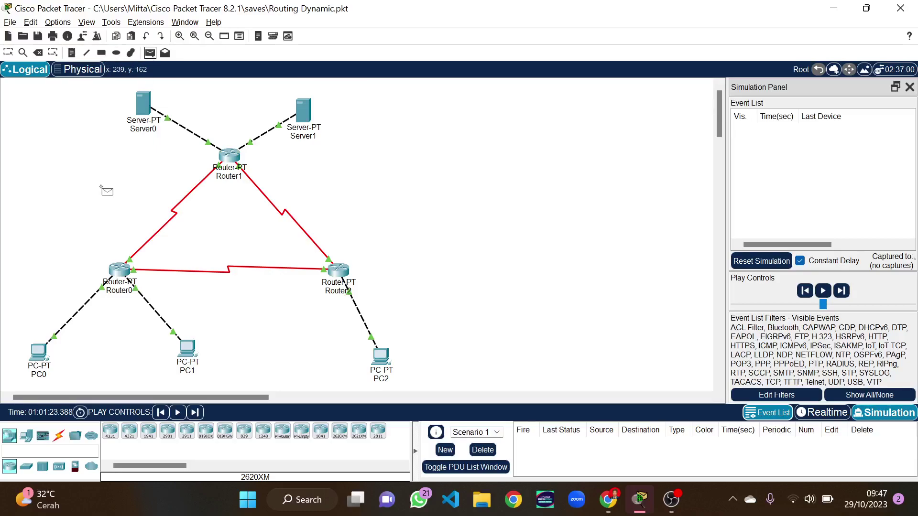
{"action": "left_click", "coordinate": [38, 351]}
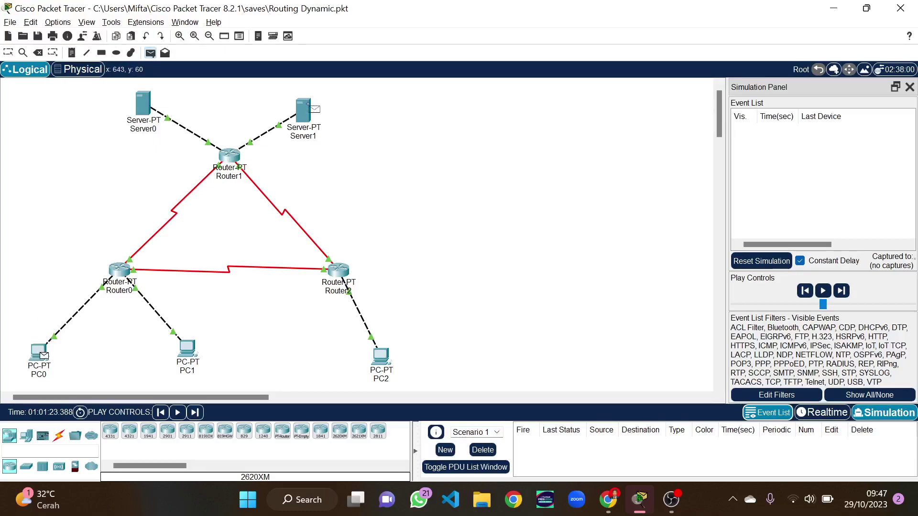
{"action": "left_click", "coordinate": [306, 107]}
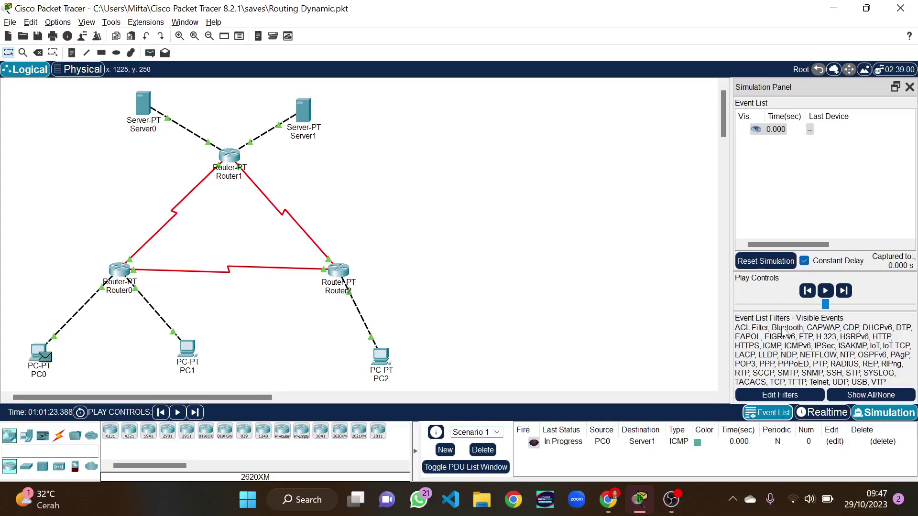
Step the packet event by event to Server1 and back towards PC0, and return to Realtime mode
{"action": "left_click", "coordinate": [844, 291]}
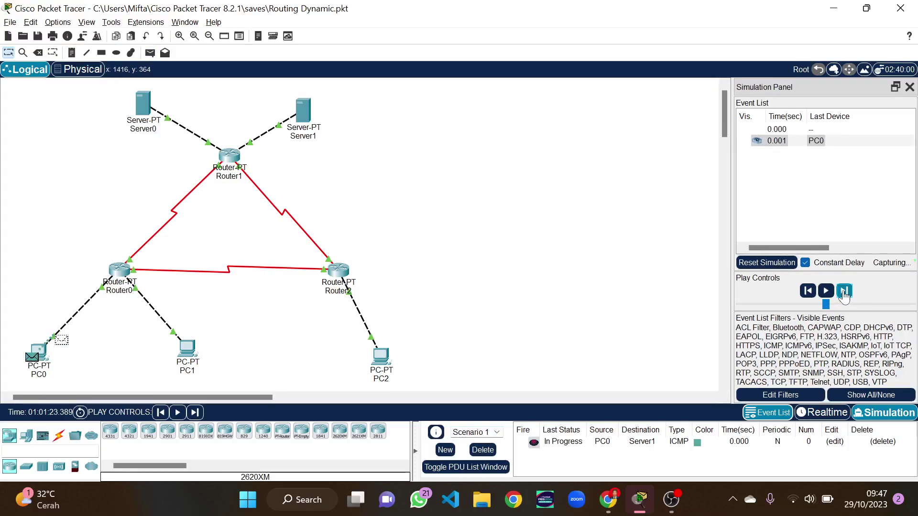
{"action": "left_click", "coordinate": [843, 291]}
{"action": "left_click", "coordinate": [843, 291]}
{"action": "left_click", "coordinate": [844, 291]}
{"action": "left_click", "coordinate": [844, 291]}
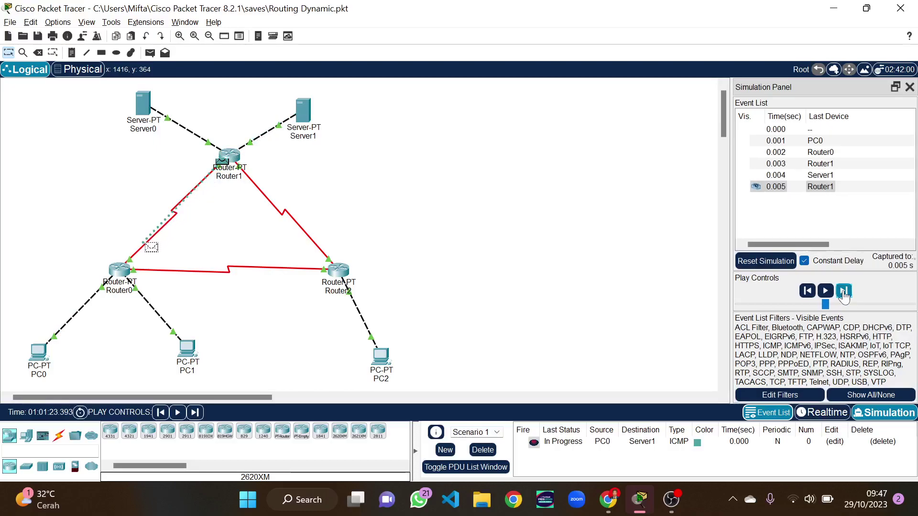
{"action": "left_click", "coordinate": [843, 293]}
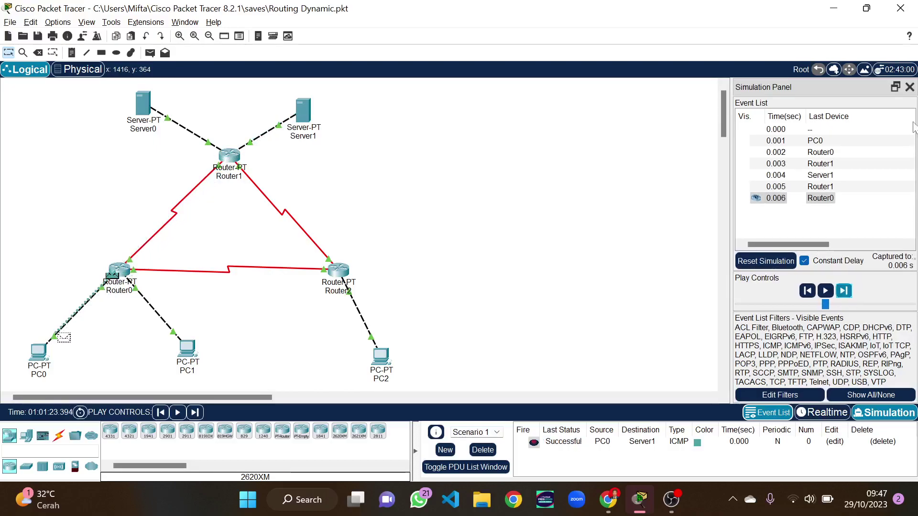
{"action": "left_click", "coordinate": [909, 87]}
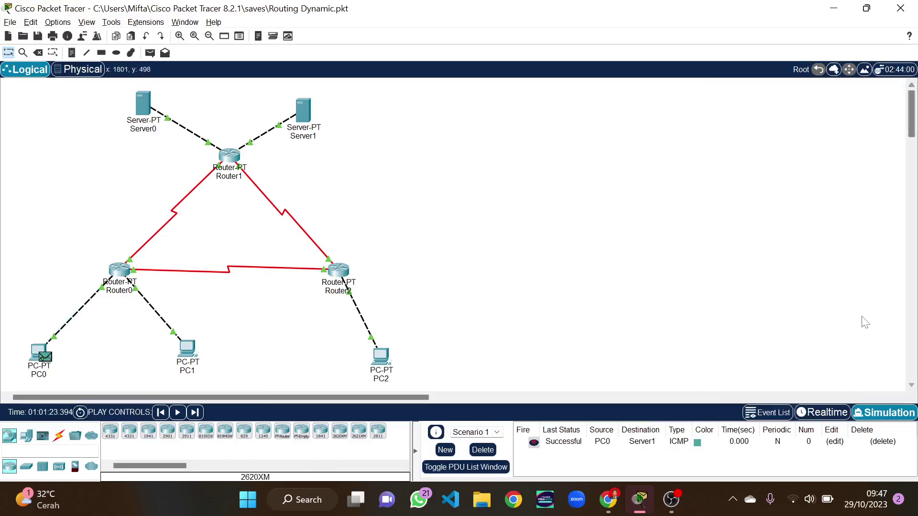
{"action": "left_click", "coordinate": [824, 412]}
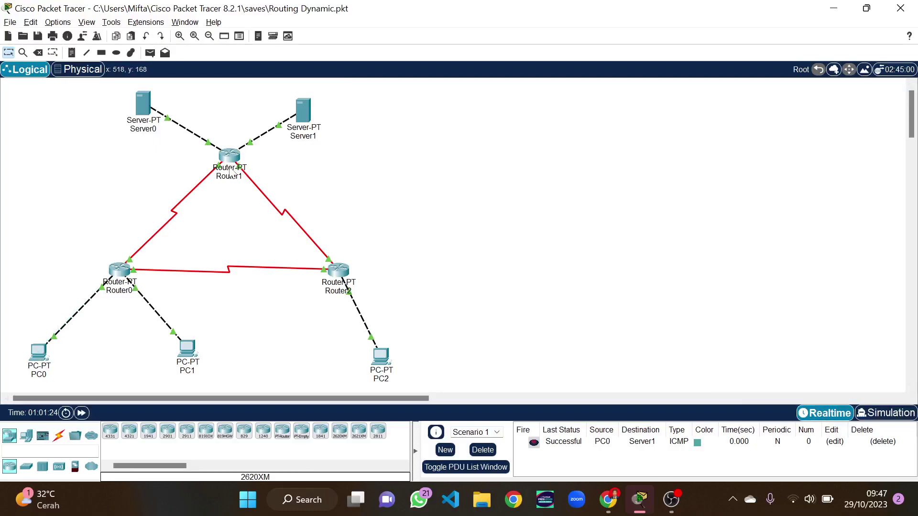
Switch off the port status of Router0's Serial2/0 interface to cut its link to Router1, and close the router's window
{"action": "left_click", "coordinate": [121, 271]}
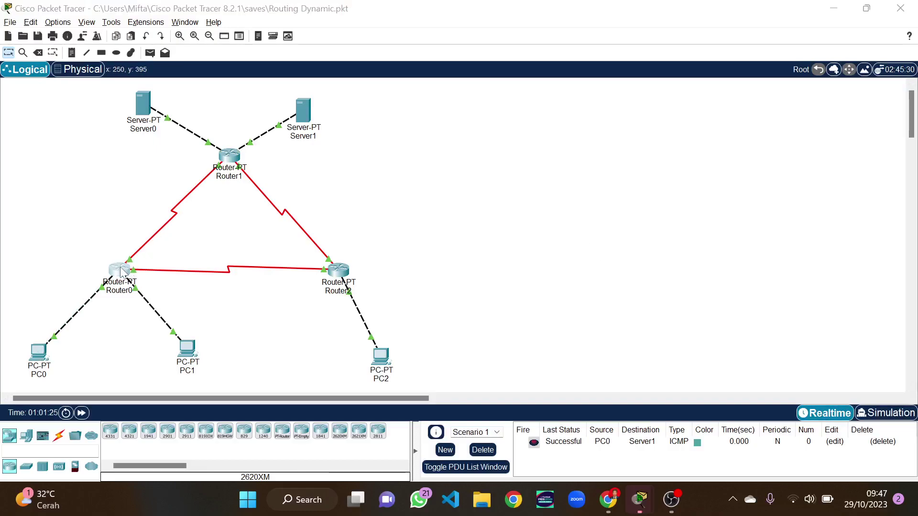
{"action": "left_click", "coordinate": [383, 39]}
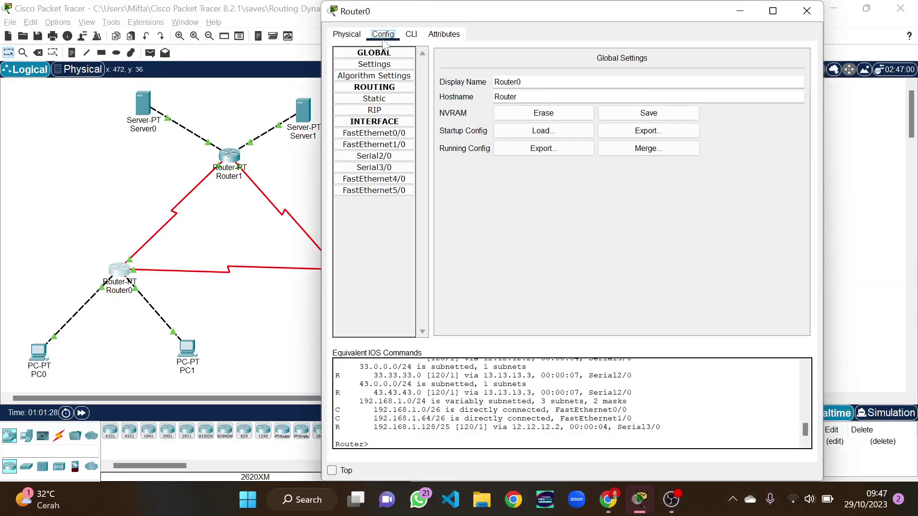
{"action": "left_click", "coordinate": [382, 157]}
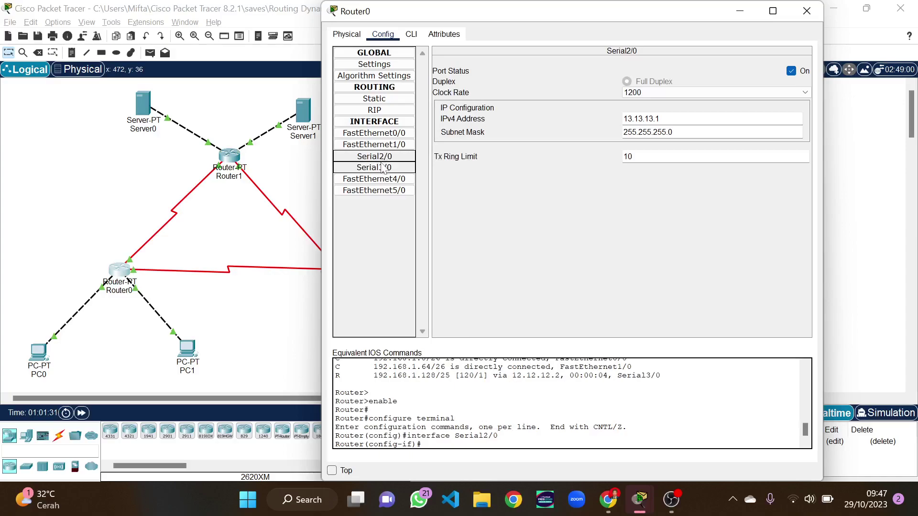
{"action": "left_click", "coordinate": [383, 165]}
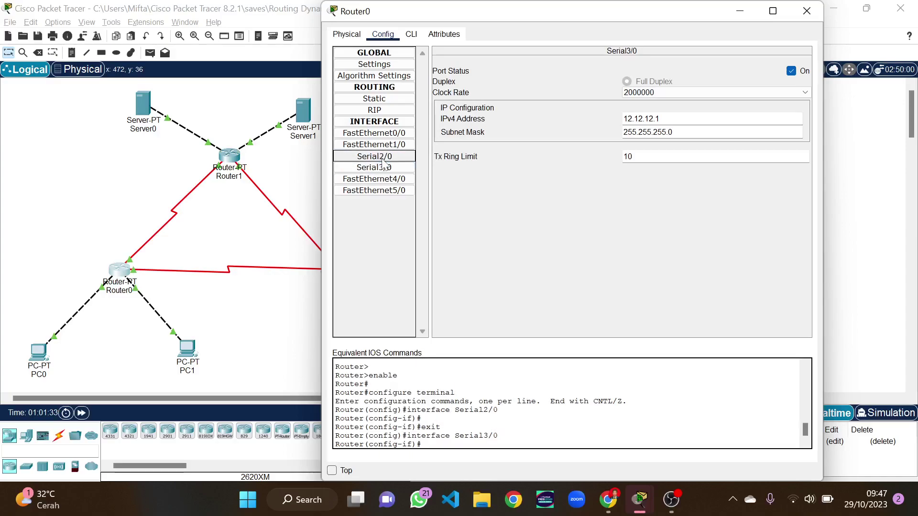
{"action": "left_click", "coordinate": [383, 157]}
{"action": "left_click", "coordinate": [791, 72]}
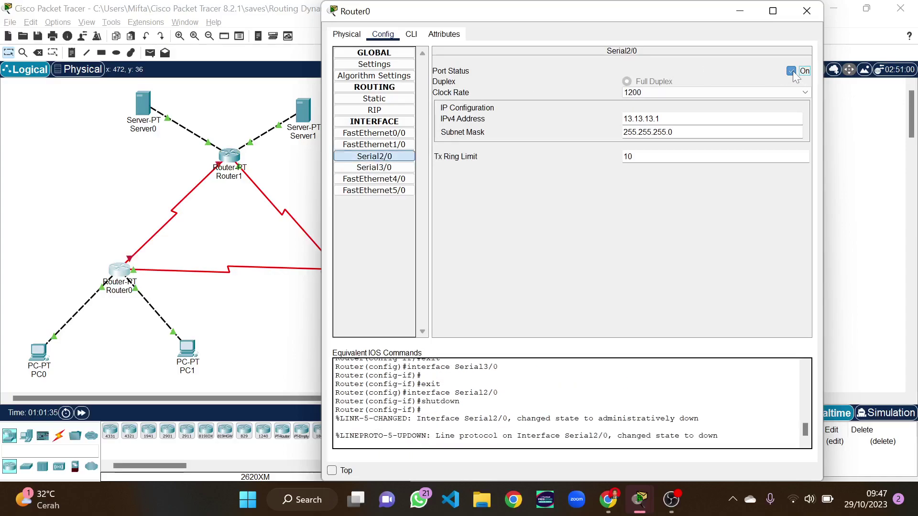
{"action": "left_click", "coordinate": [802, 14]}
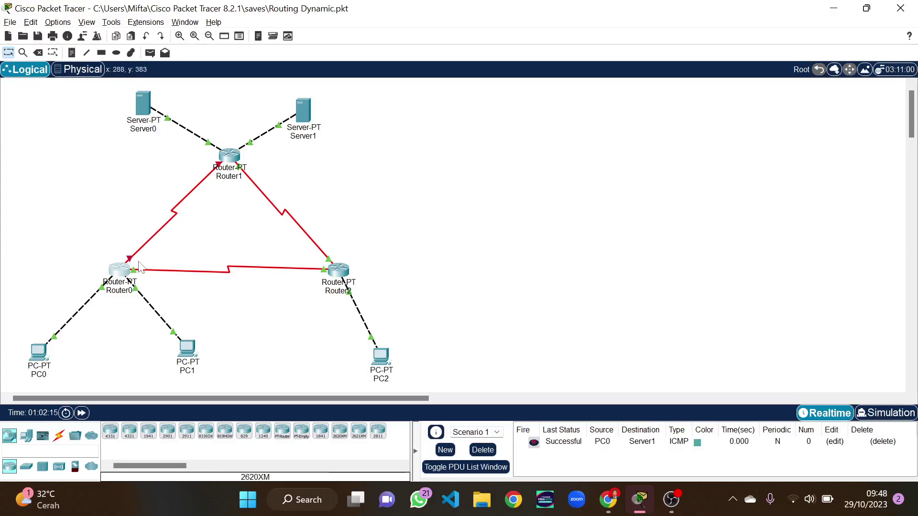
Create another PDU scenario in Simulation mode and add a simple PDU from PC0 to Server0
{"action": "left_click", "coordinate": [886, 412]}
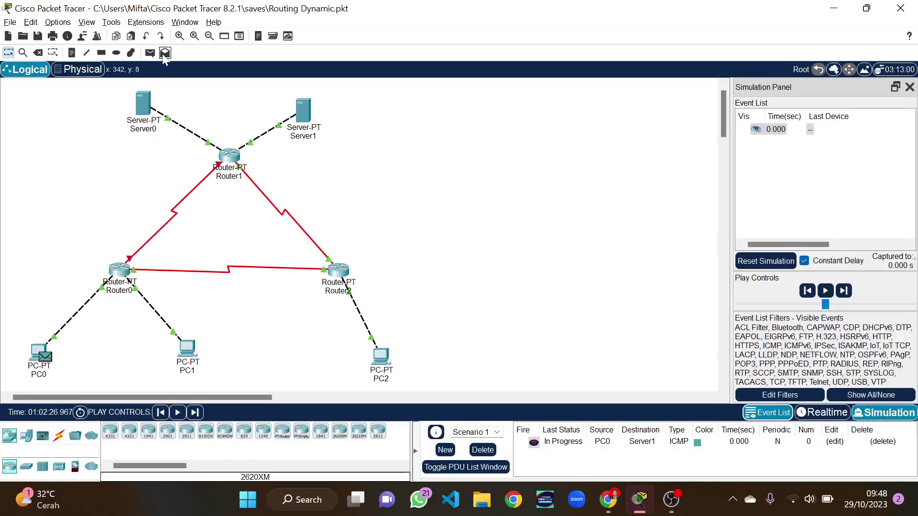
{"action": "left_click", "coordinate": [150, 53]}
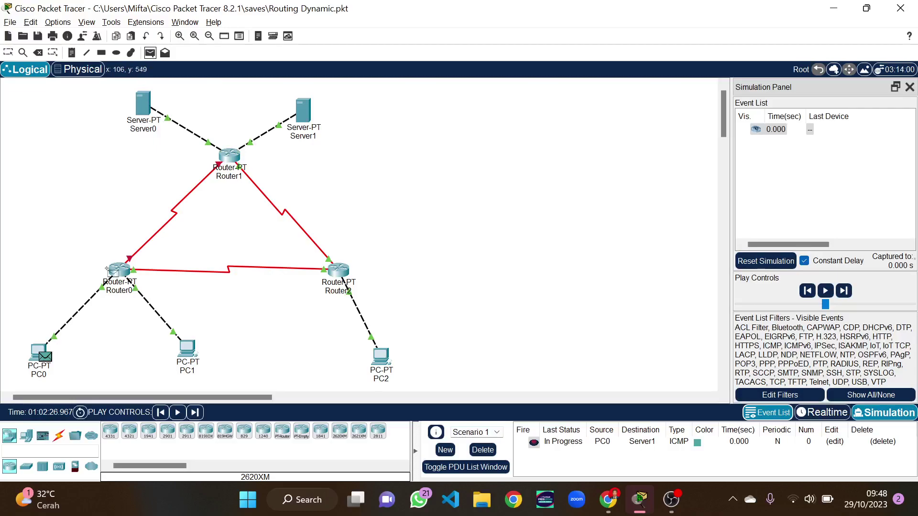
{"action": "left_click", "coordinate": [445, 450]}
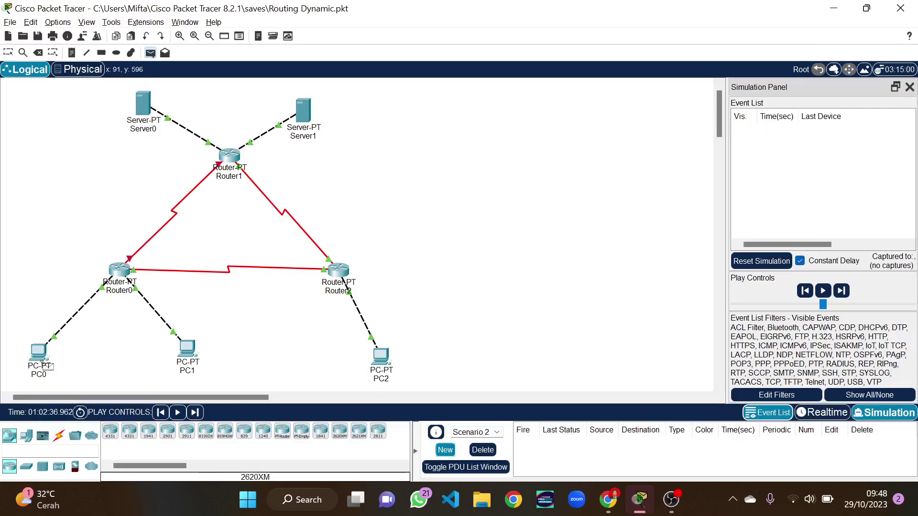
{"action": "left_click", "coordinate": [47, 360]}
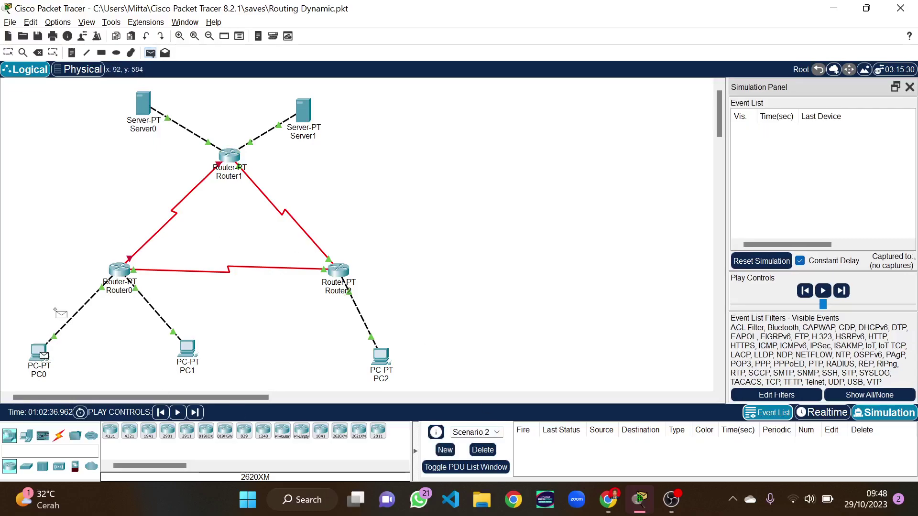
{"action": "left_click", "coordinate": [145, 108]}
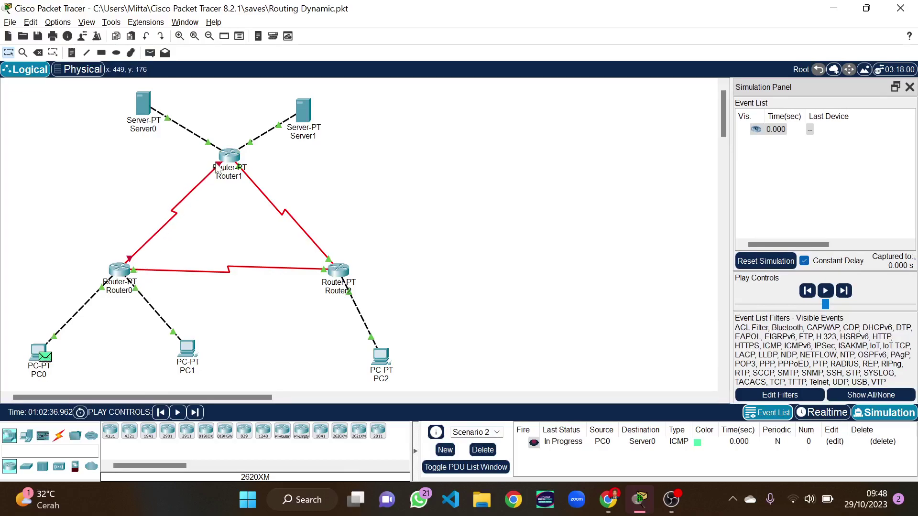
Step the PC0 packet event by event to Server0 and back to PC0 while the Router0–Router1 link is down
{"action": "left_click", "coordinate": [845, 292]}
{"action": "left_click", "coordinate": [846, 293]}
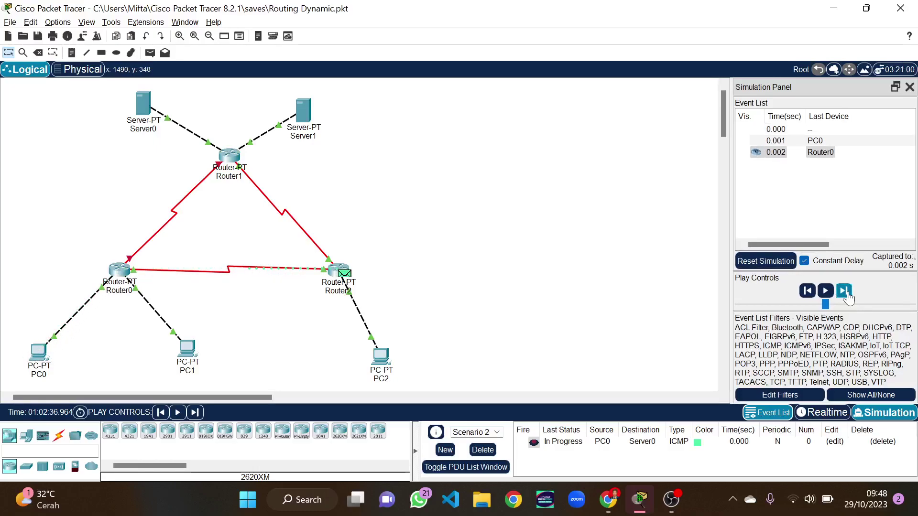
{"action": "left_click", "coordinate": [843, 291]}
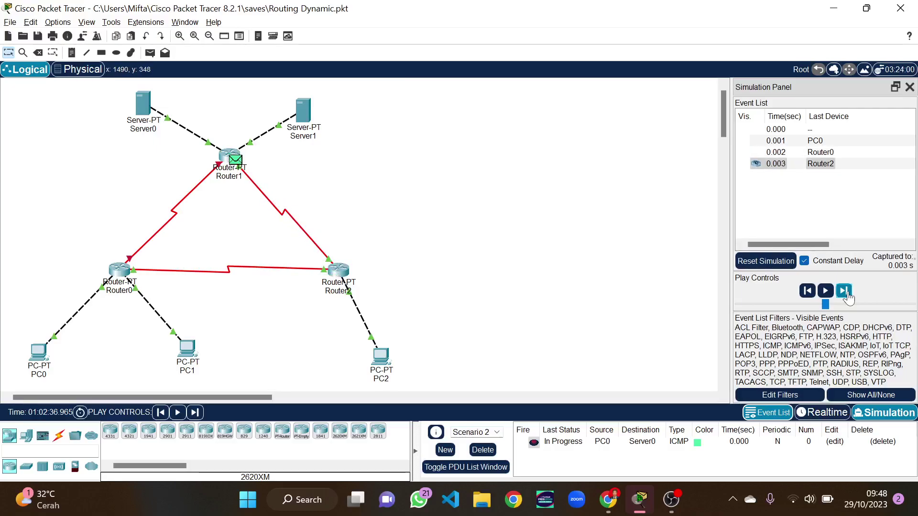
{"action": "left_click", "coordinate": [846, 292]}
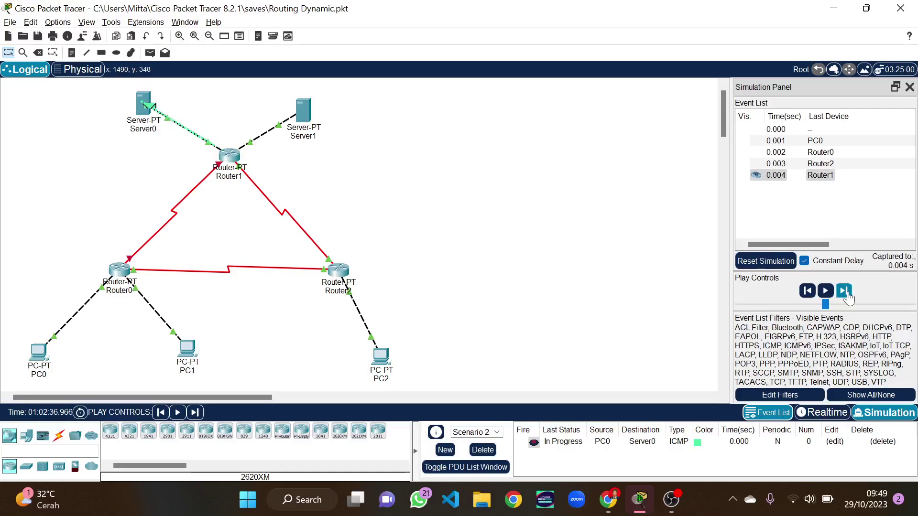
{"action": "left_click", "coordinate": [844, 291]}
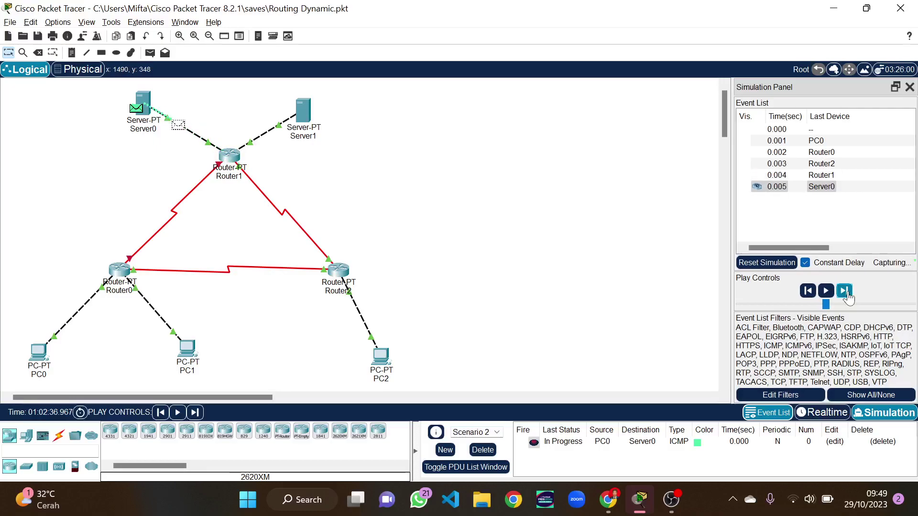
{"action": "left_click", "coordinate": [845, 291]}
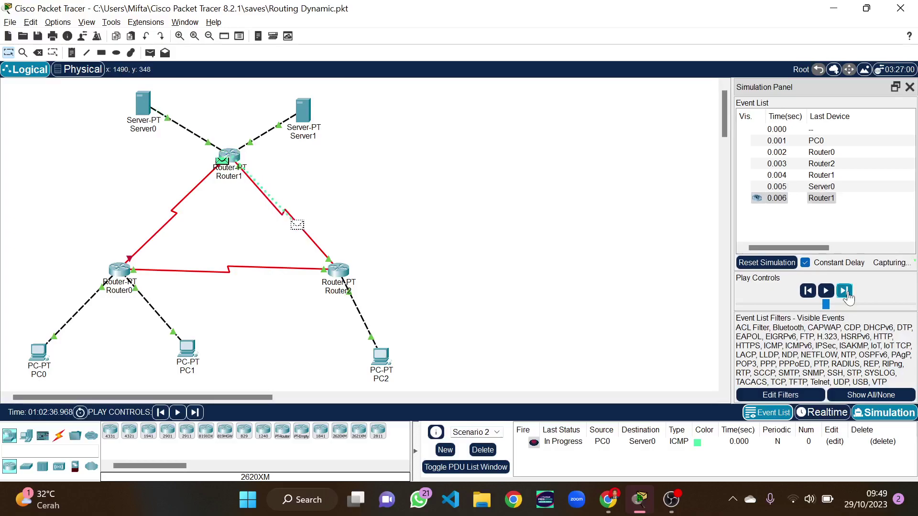
{"action": "left_click", "coordinate": [844, 291]}
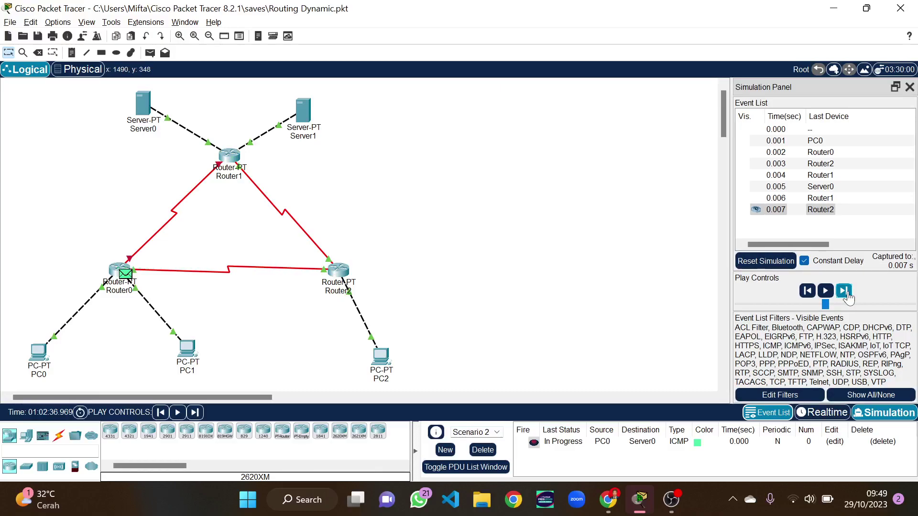
{"action": "left_click", "coordinate": [845, 292]}
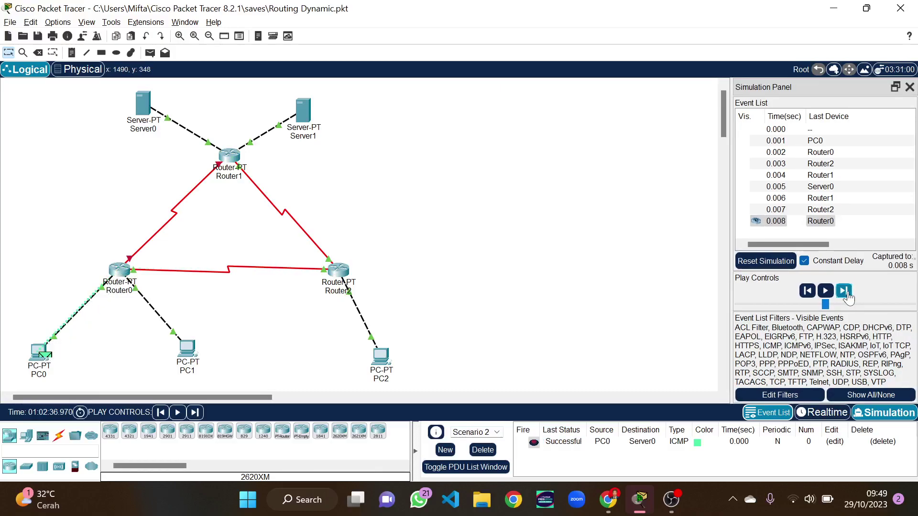